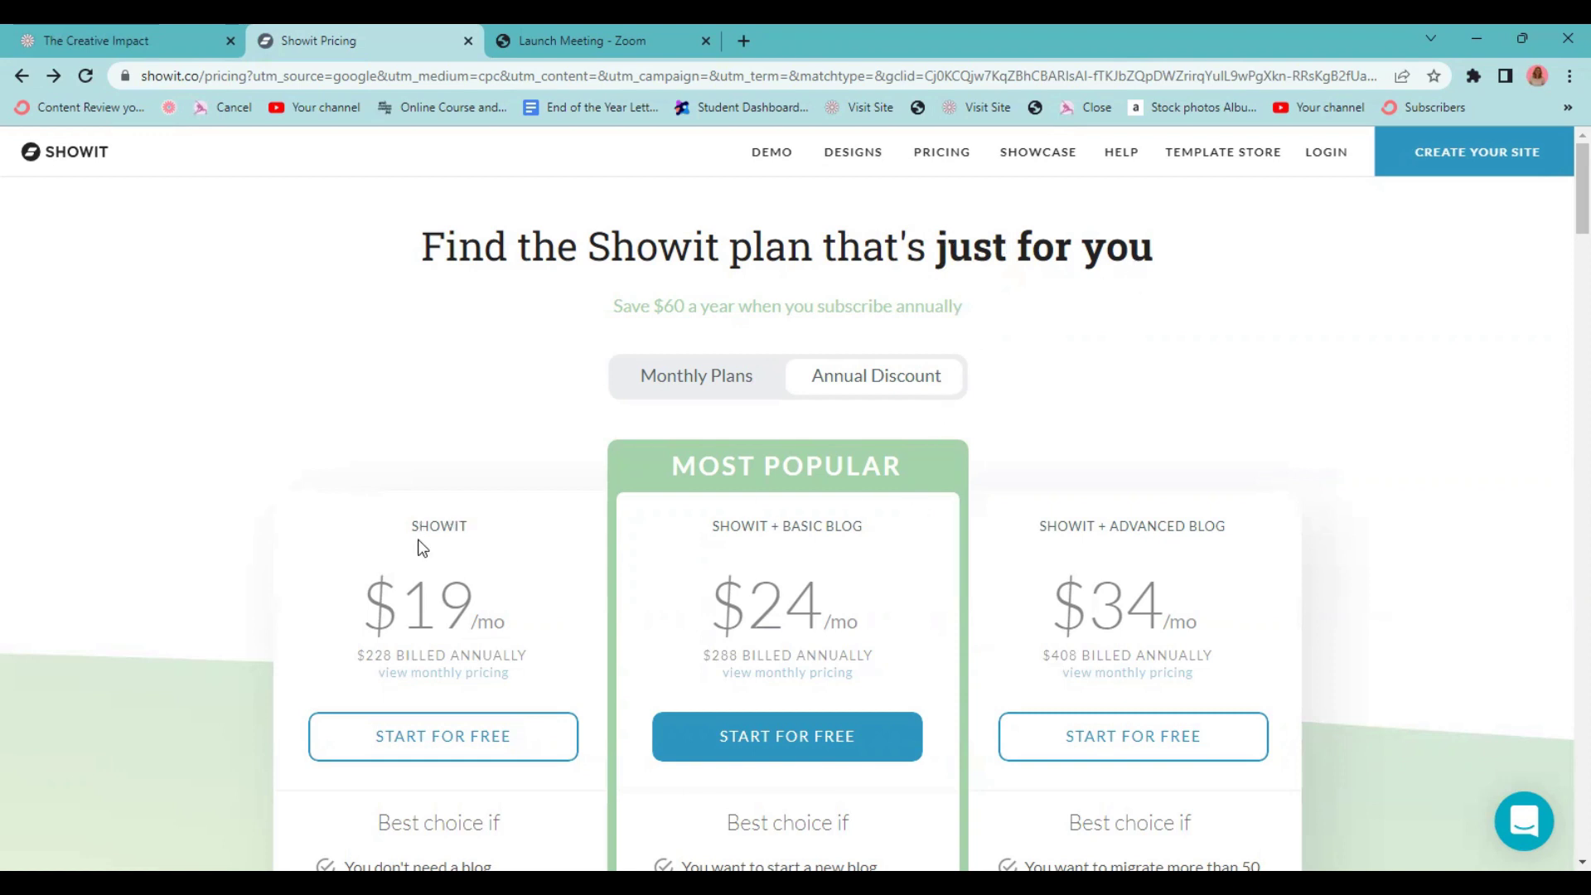
Step: Scroll down the pricing page to read each plan's 'Best choice if' criteria and included features
{"action": "scroll", "coordinate": [458, 513], "scroll_direction": "down", "scroll_amount": 1}
{"action": "scroll", "coordinate": [460, 497], "scroll_direction": "down", "scroll_amount": 1}
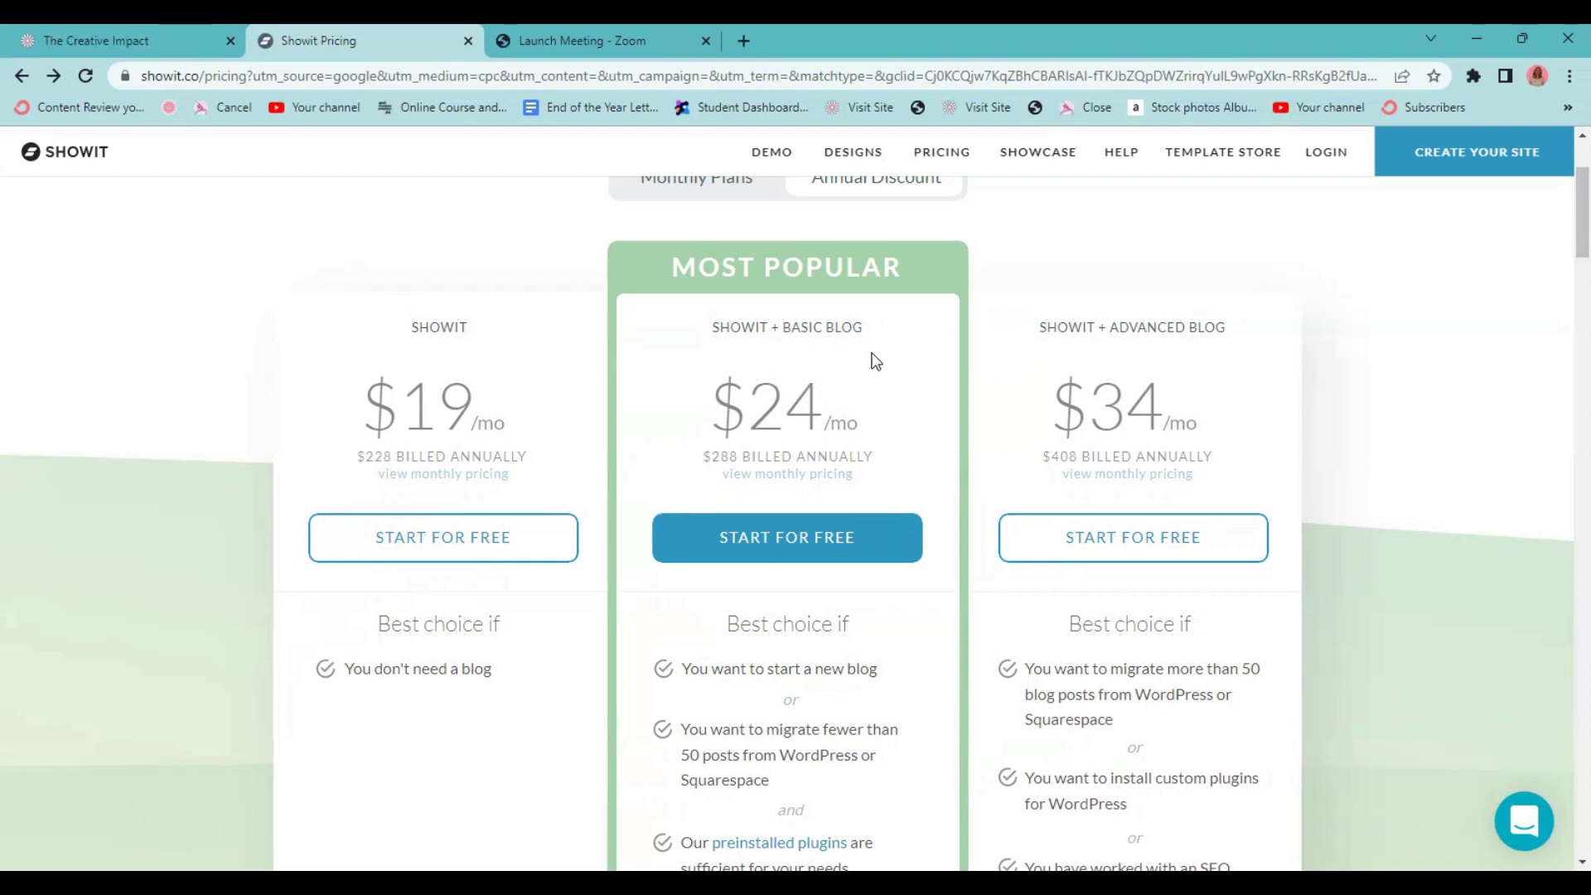
{"action": "scroll", "coordinate": [869, 376], "scroll_direction": "down", "scroll_amount": 4}
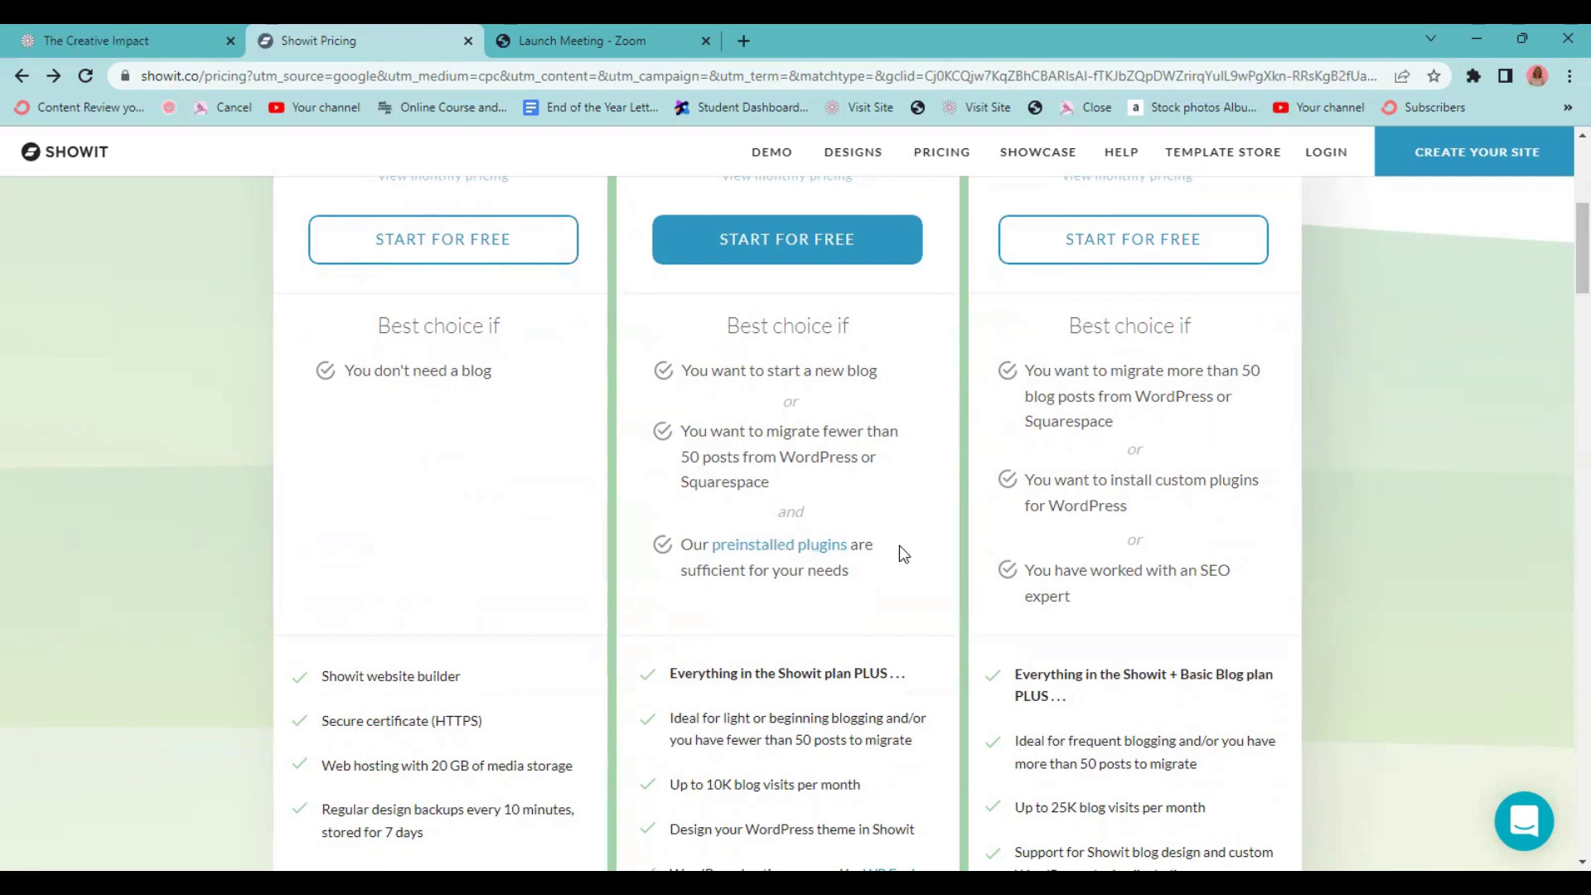
{"action": "scroll", "coordinate": [735, 461], "scroll_direction": "down", "scroll_amount": 1}
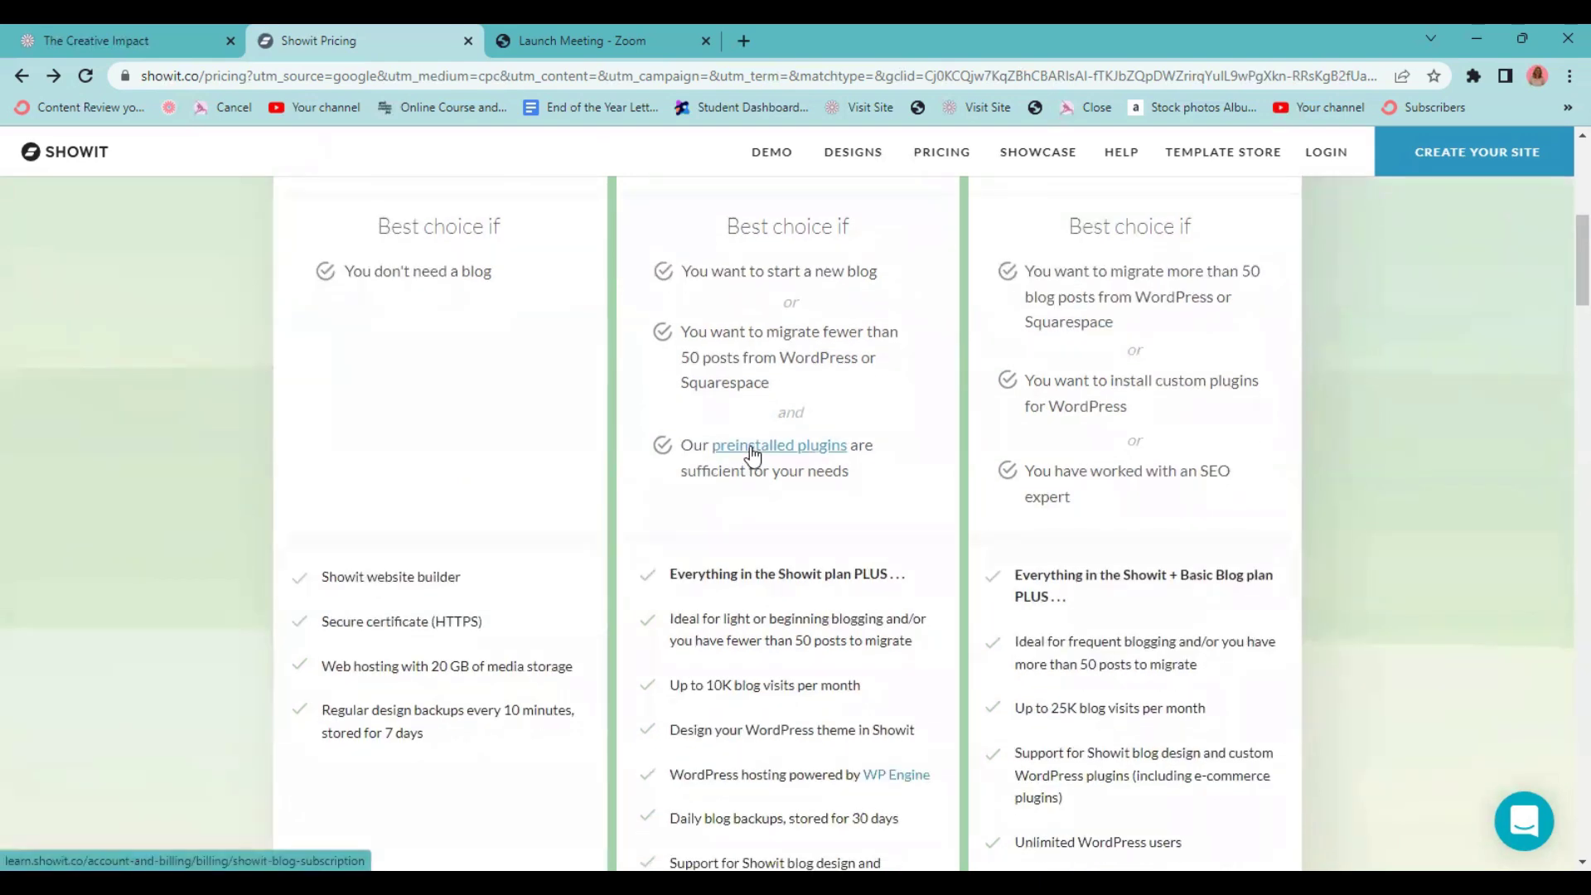
{"action": "left_click", "coordinate": [751, 451]}
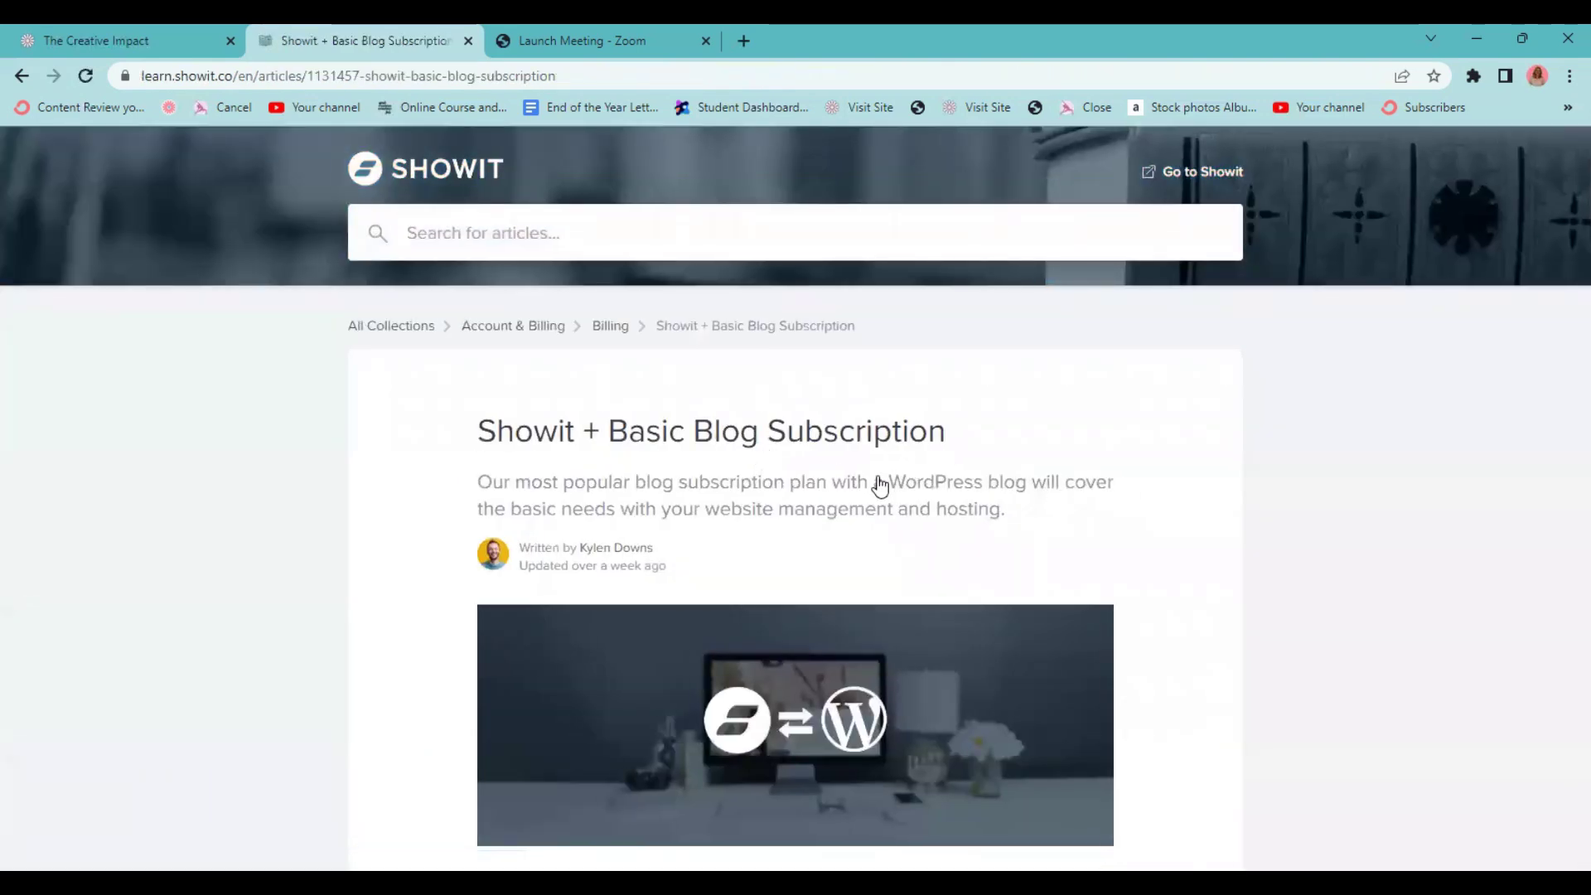
{"action": "scroll", "coordinate": [878, 483], "scroll_direction": "down", "scroll_amount": 2}
{"action": "scroll", "coordinate": [875, 468], "scroll_direction": "down", "scroll_amount": 4}
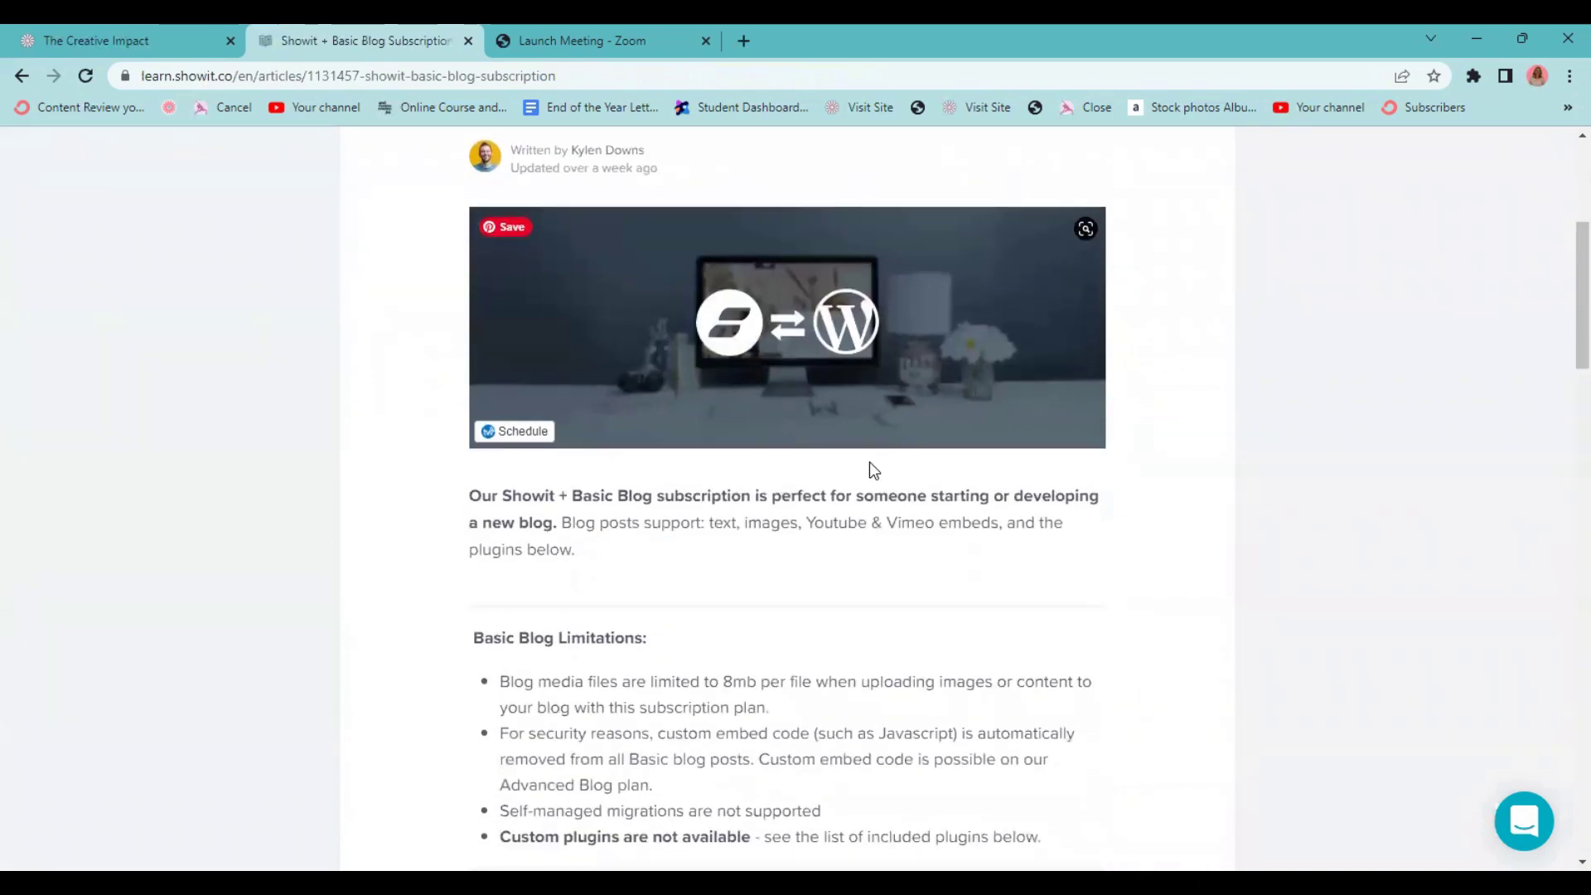
{"action": "scroll", "coordinate": [863, 464], "scroll_direction": "down", "scroll_amount": 10}
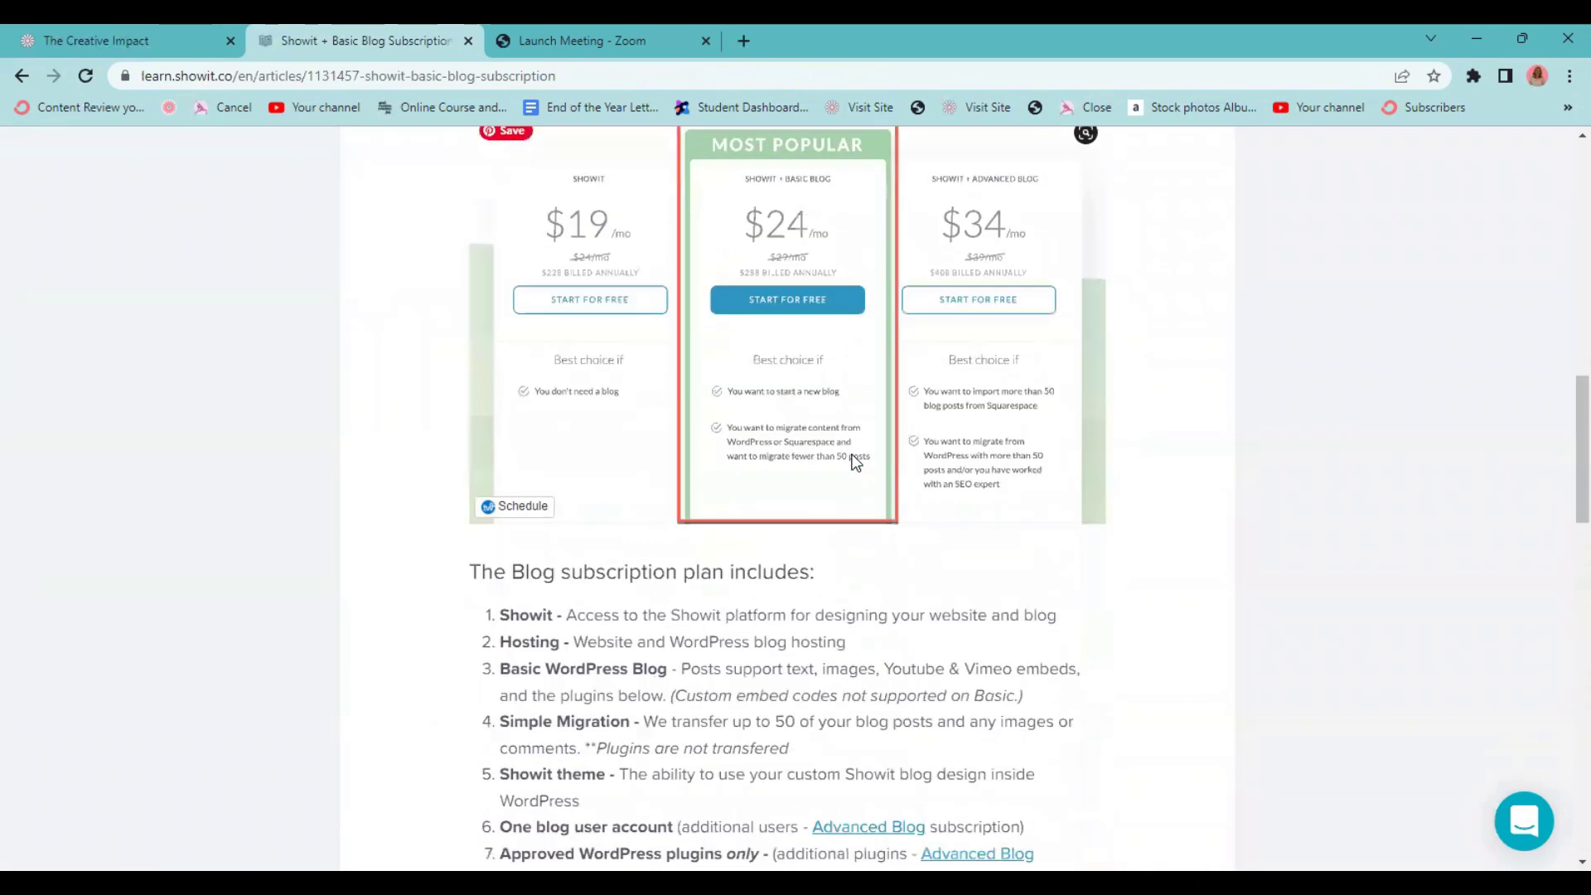
{"action": "scroll", "coordinate": [851, 455], "scroll_direction": "down", "scroll_amount": 4}
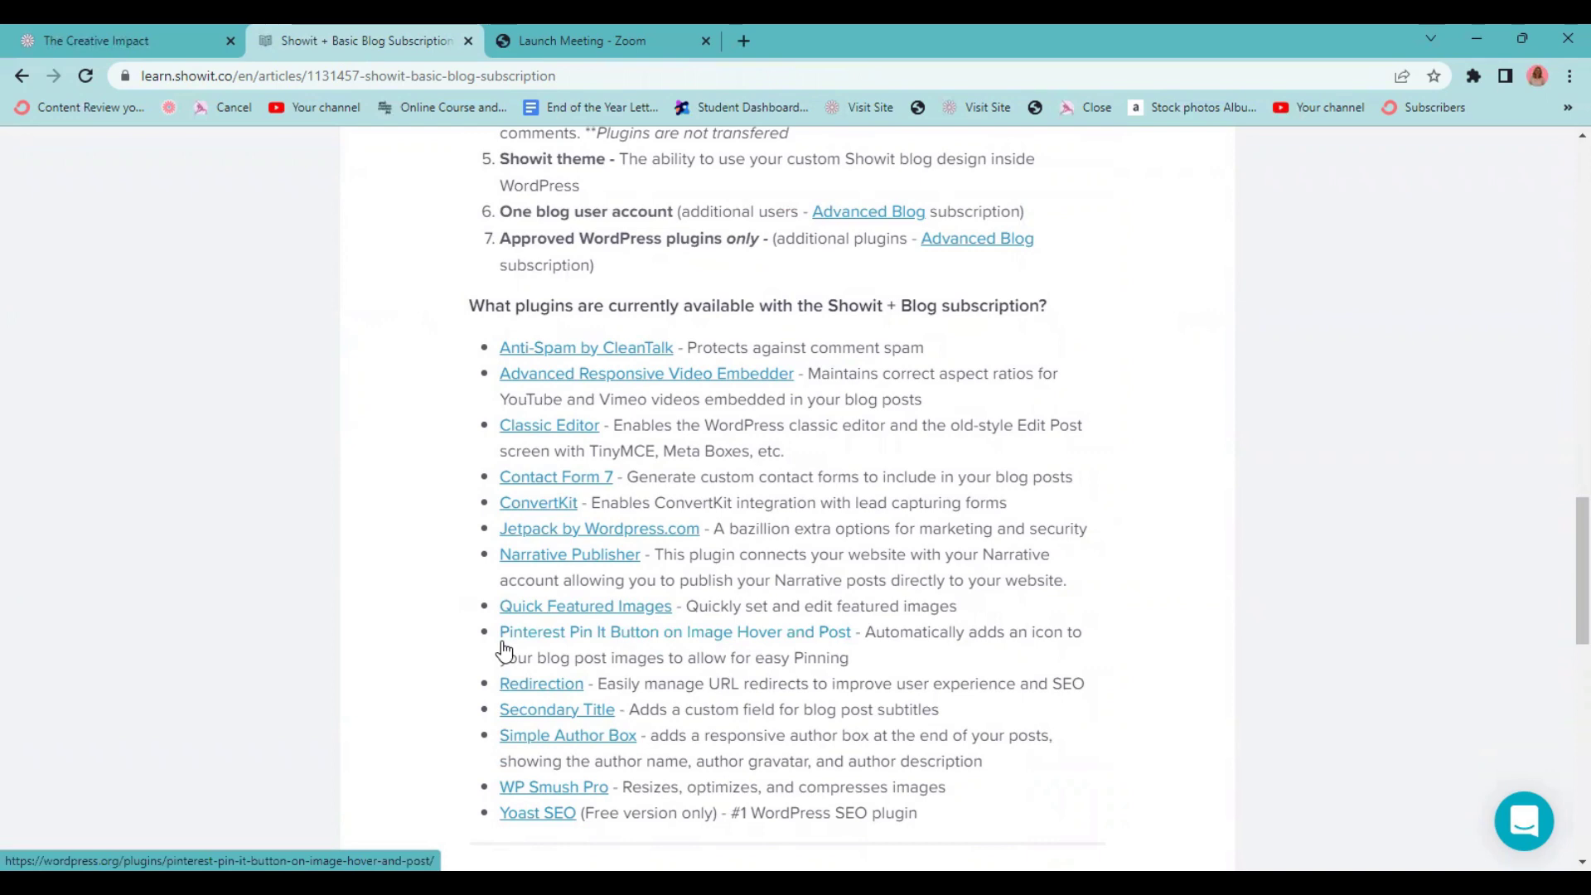
{"action": "scroll", "coordinate": [881, 531], "scroll_direction": "up", "scroll_amount": 3}
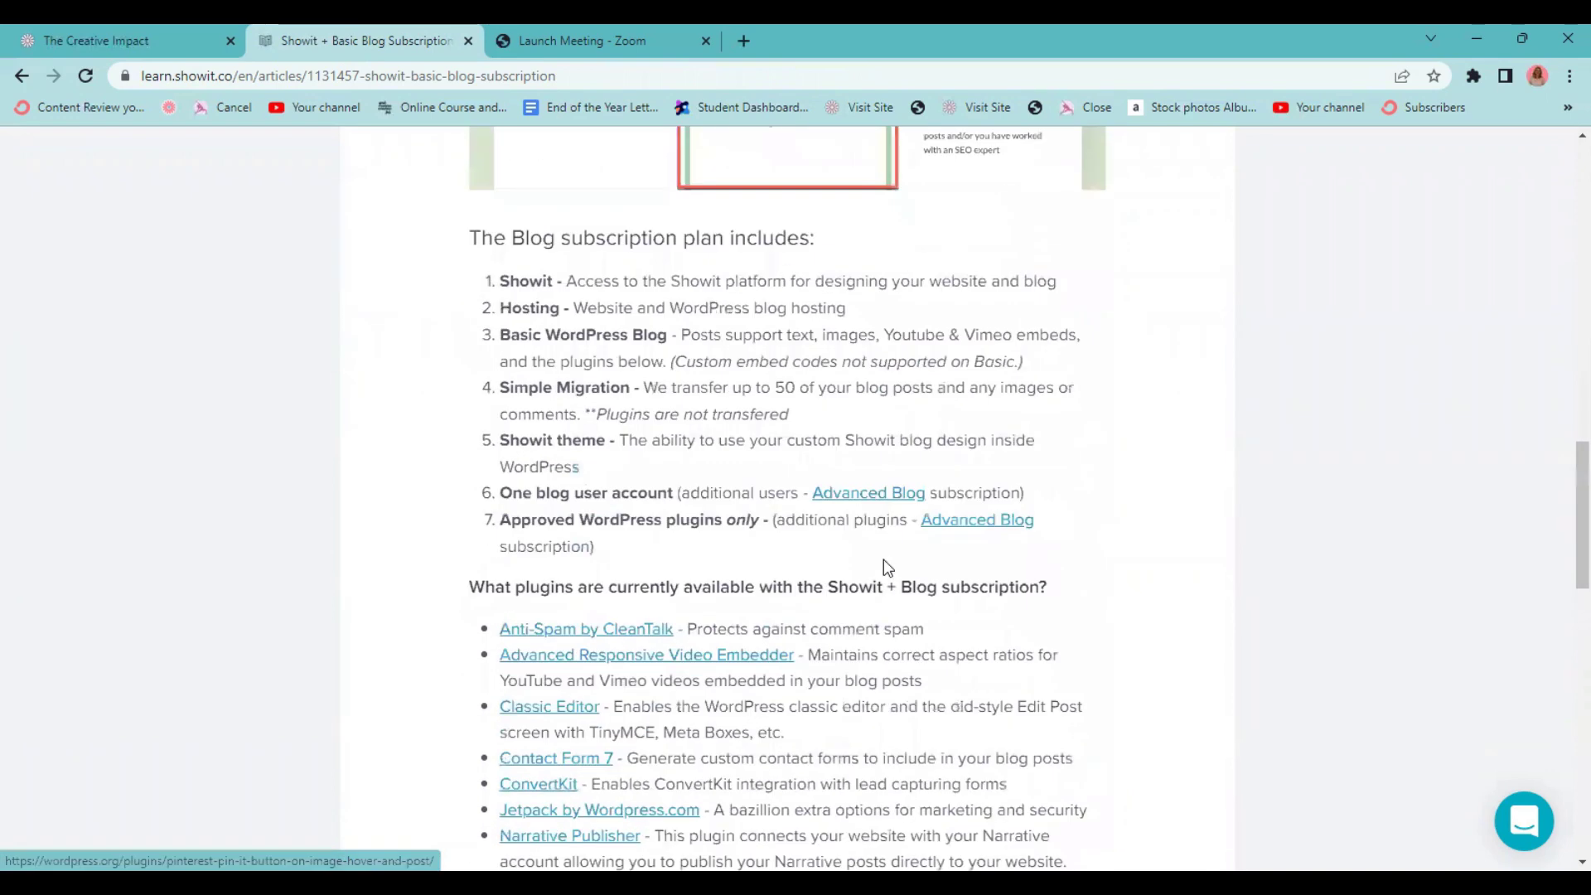
{"action": "scroll", "coordinate": [881, 531], "scroll_direction": "up", "scroll_amount": 5}
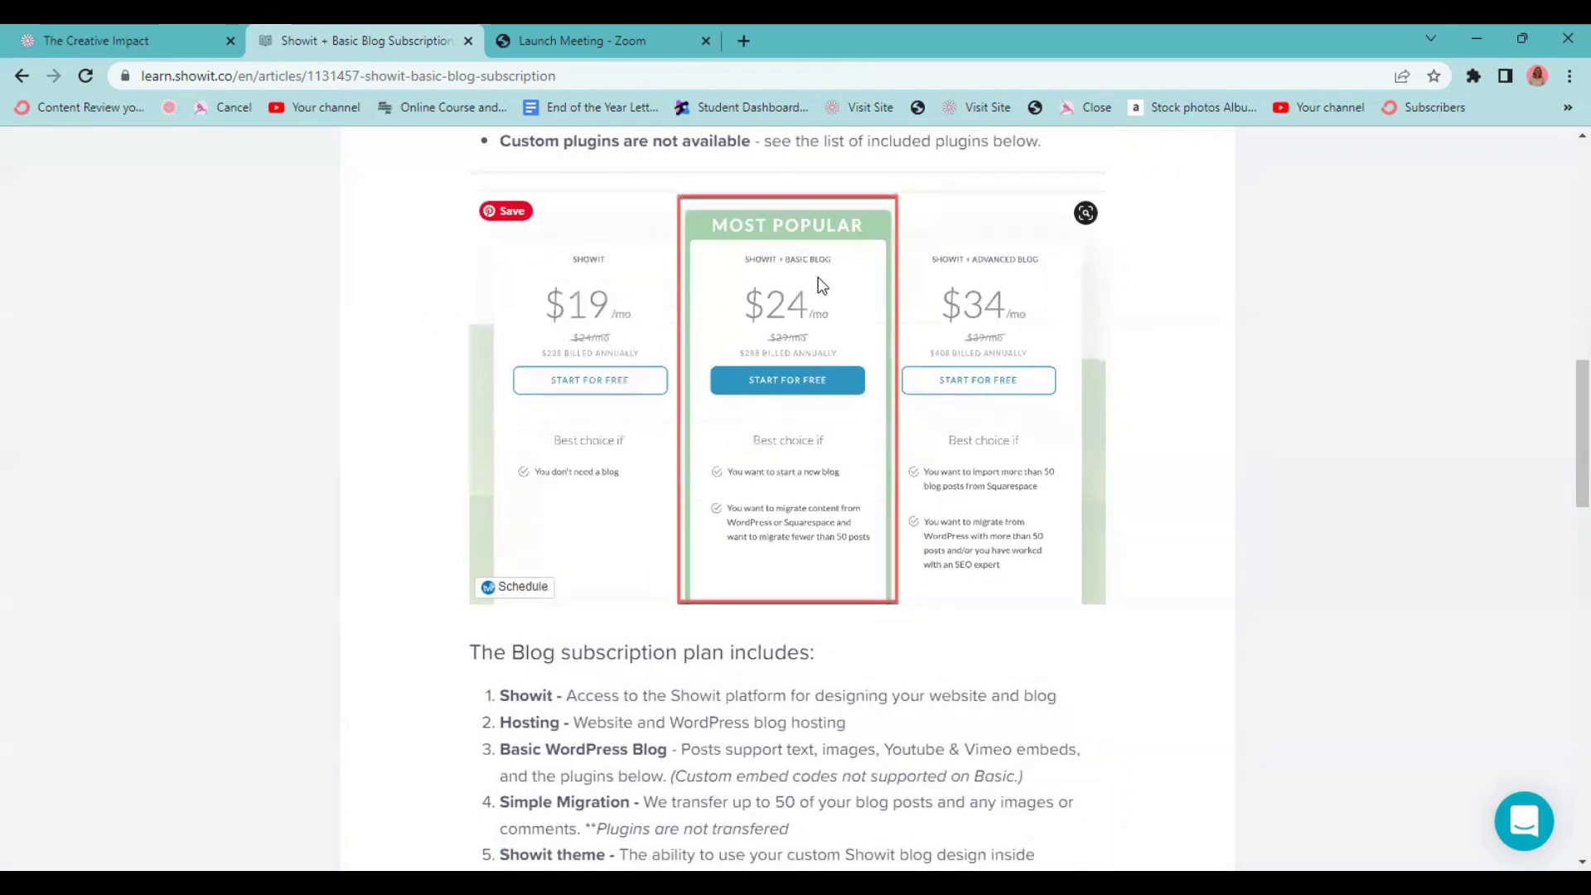
{"action": "key", "text": "alt+Left"}
{"action": "scroll", "coordinate": [901, 431], "scroll_direction": "down", "scroll_amount": 6}
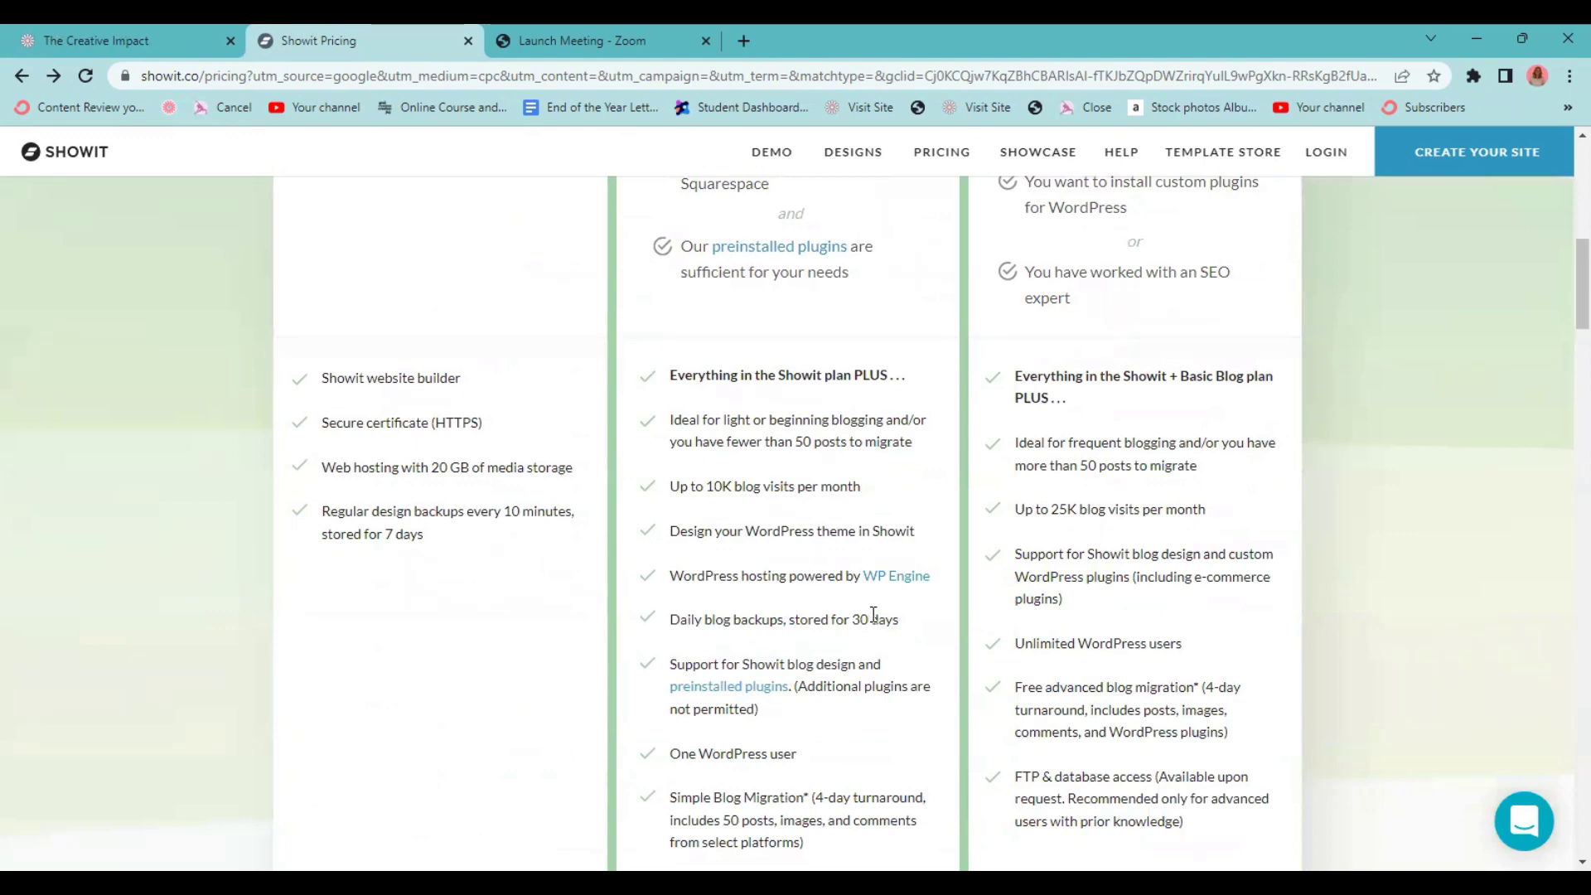
Step: Scroll back up and down the pricing page to review the plan details again
{"action": "scroll", "coordinate": [874, 615], "scroll_direction": "up", "scroll_amount": 5}
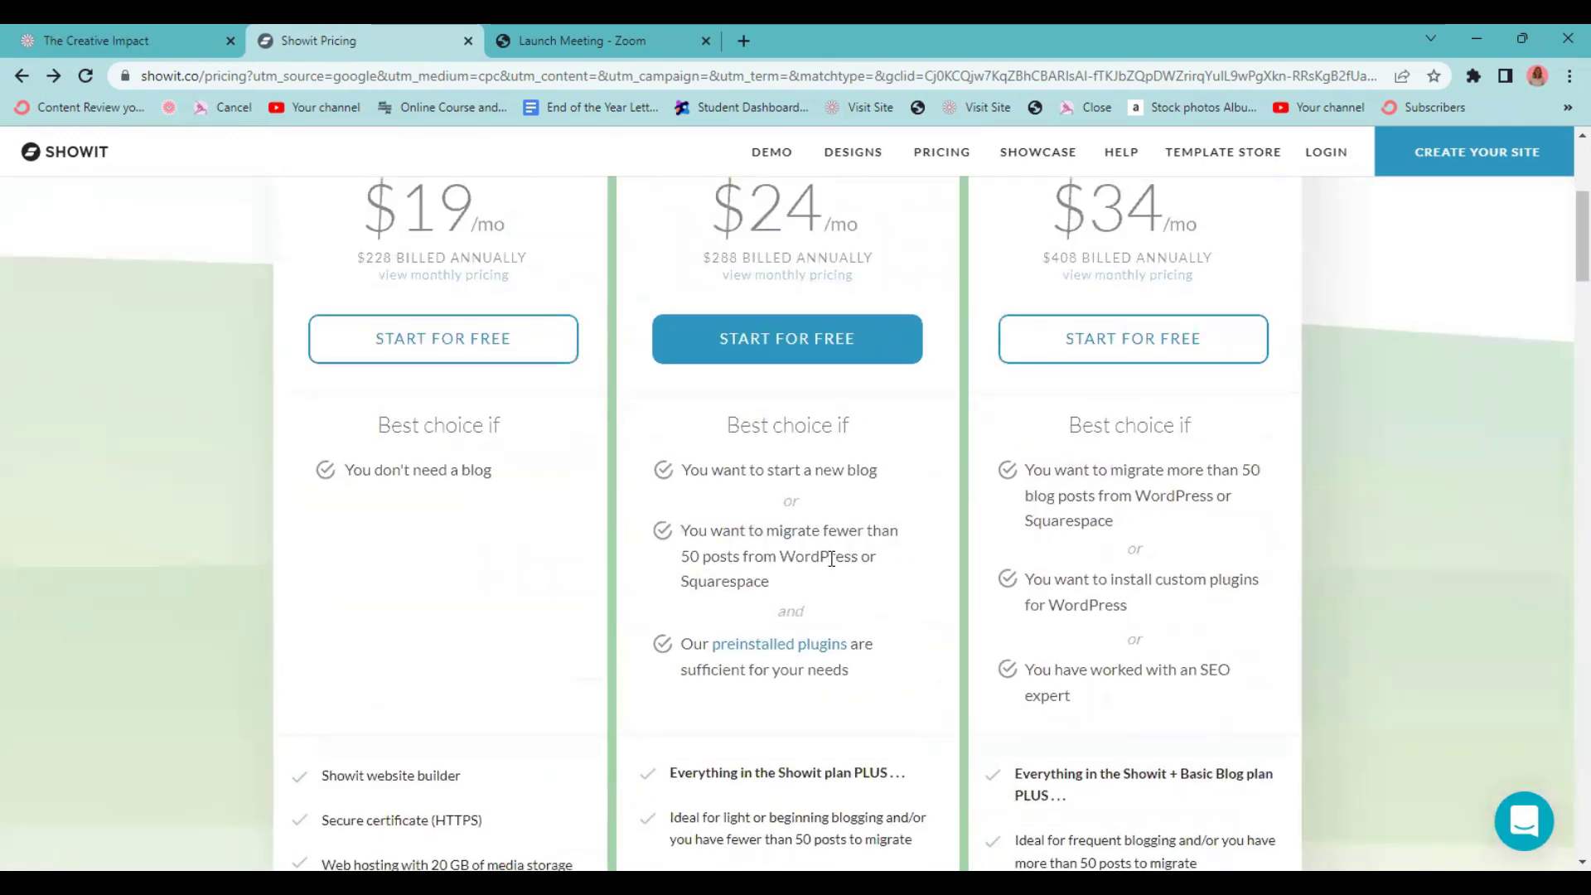
{"action": "scroll", "coordinate": [1214, 366], "scroll_direction": "up", "scroll_amount": 1}
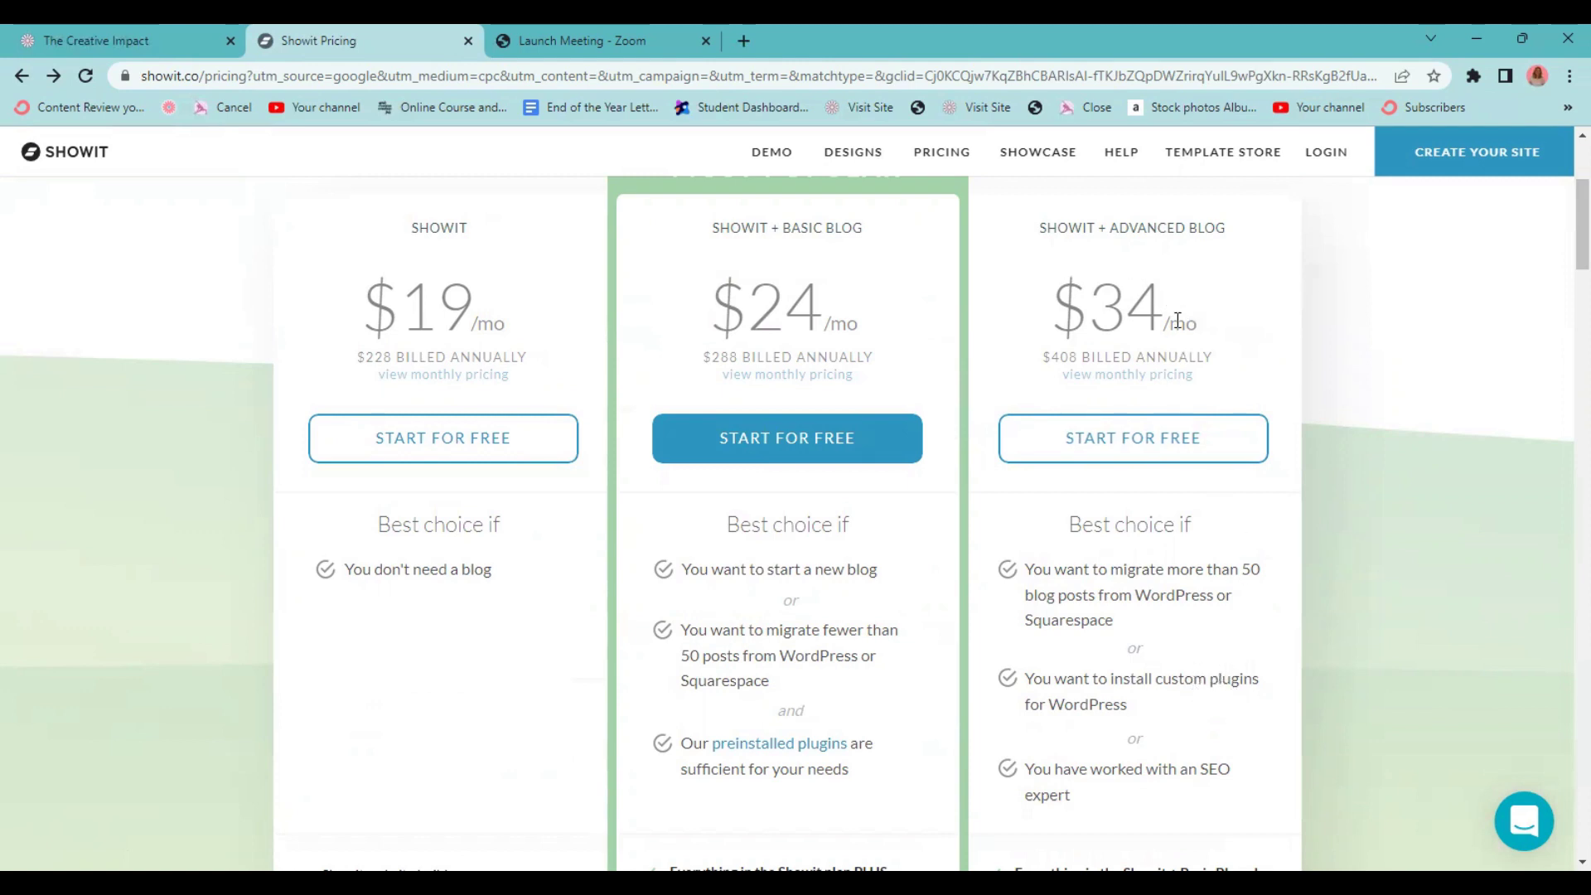
{"action": "scroll", "coordinate": [934, 455], "scroll_direction": "down", "scroll_amount": 3}
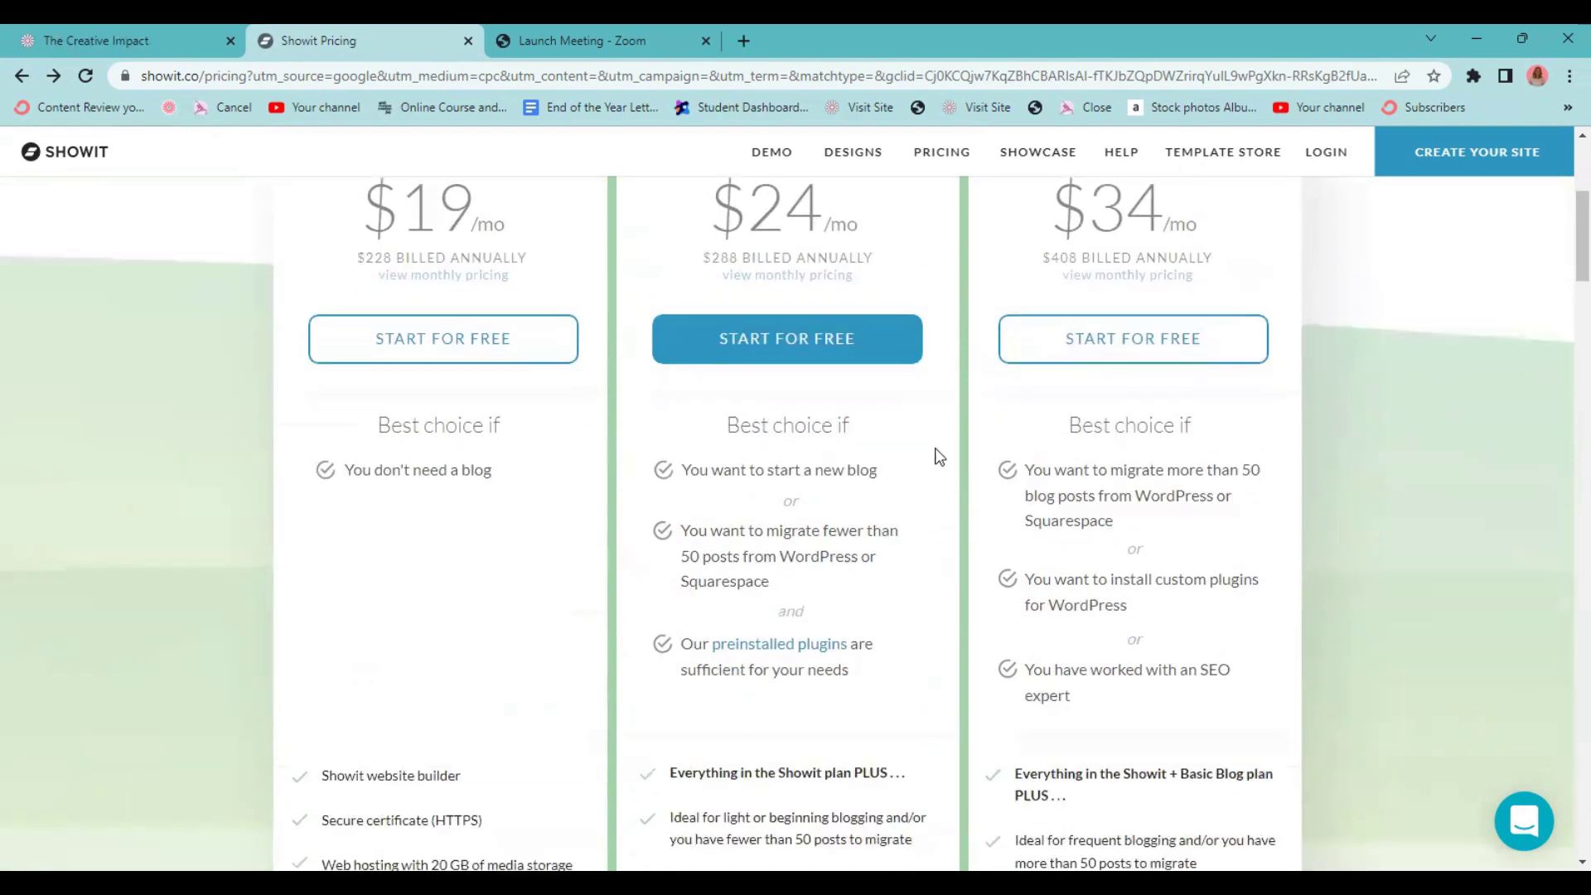
{"action": "scroll", "coordinate": [1151, 462], "scroll_direction": "down", "scroll_amount": 1}
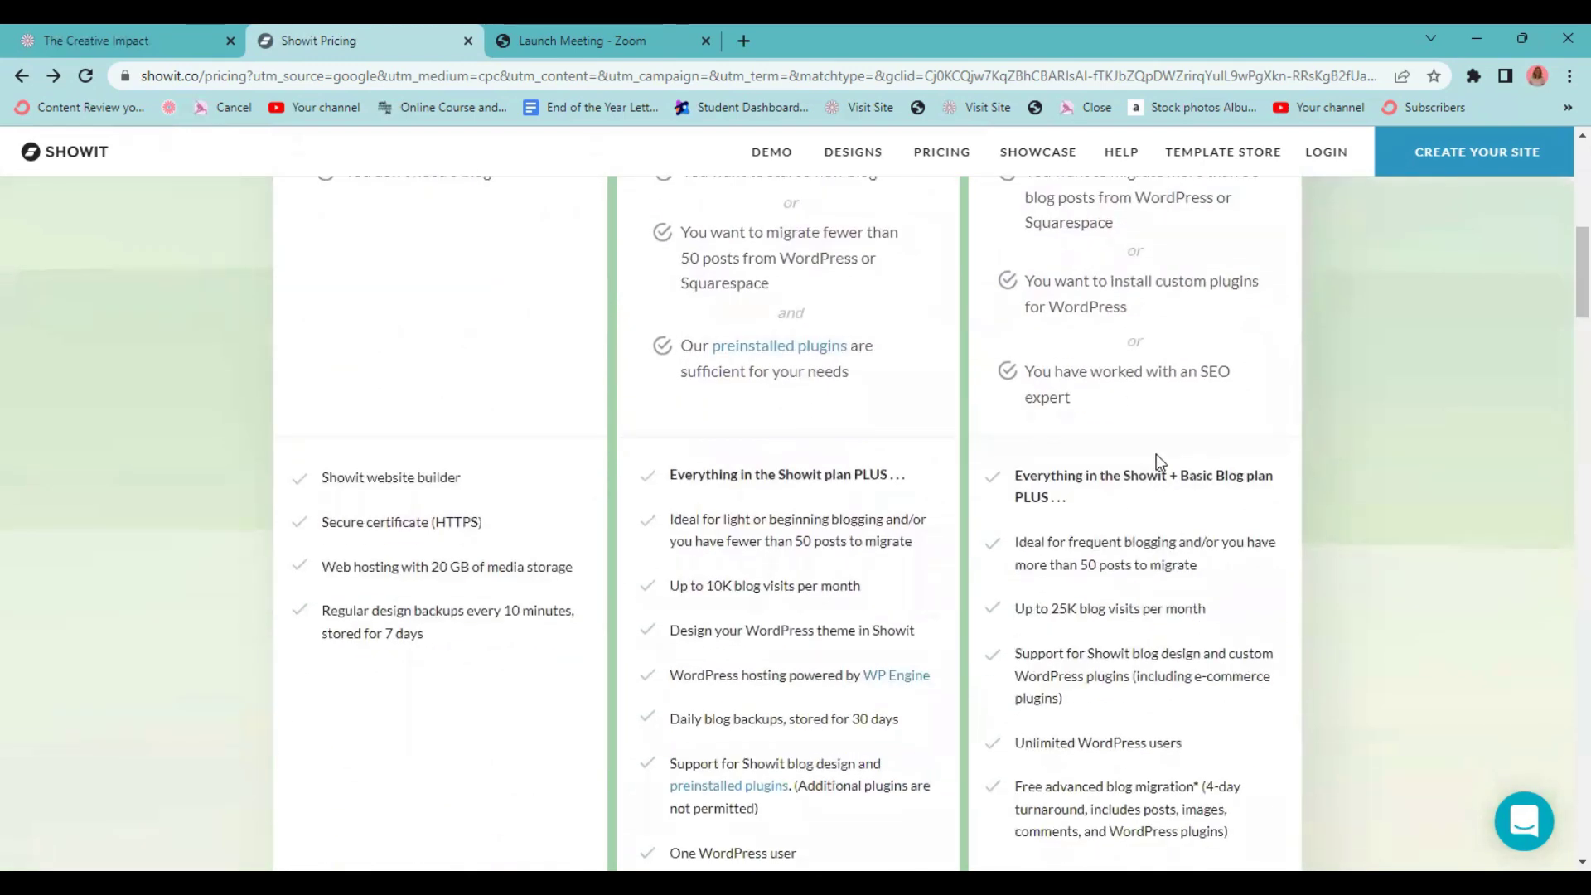
{"action": "scroll", "coordinate": [1159, 463], "scroll_direction": "down", "scroll_amount": 3}
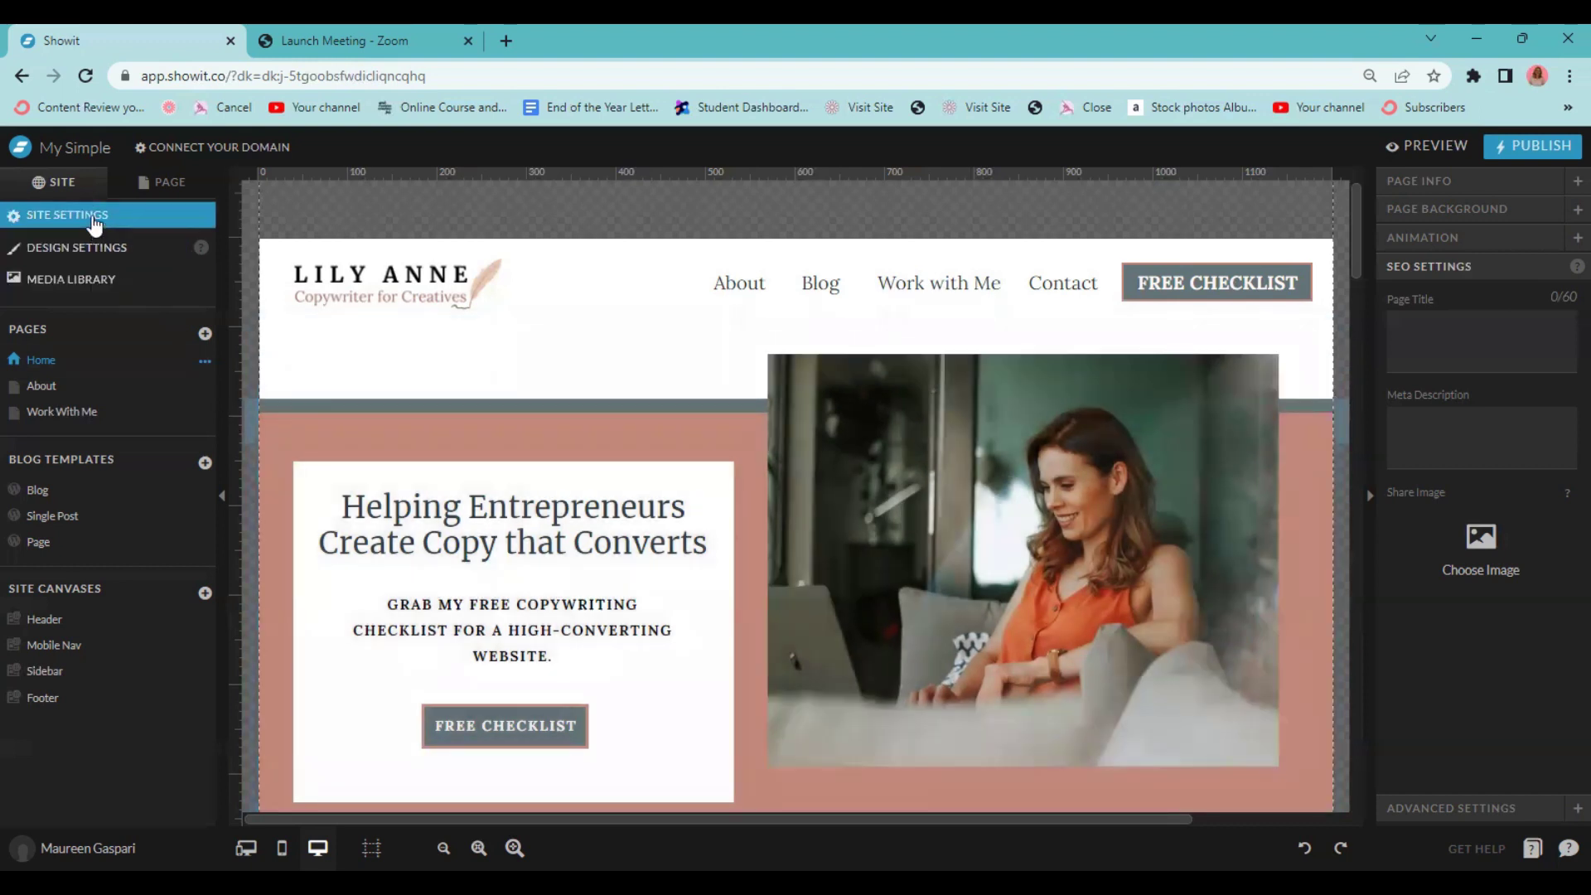
Step: In Site Settings, edit the Custom Domain to list the domains available to assign
{"action": "left_click", "coordinate": [48, 217]}
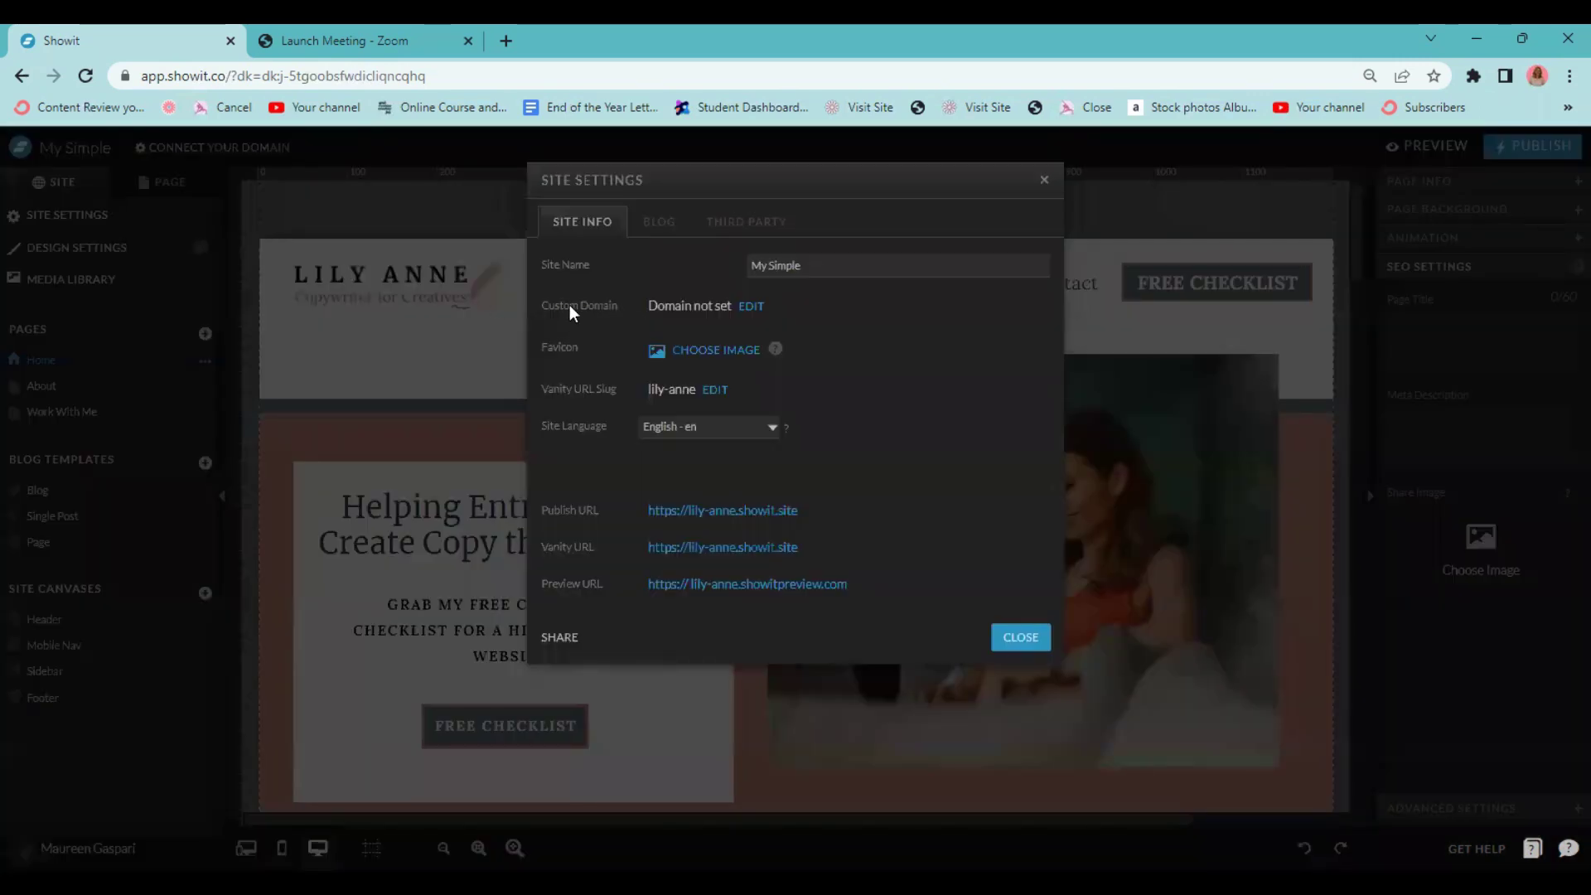
{"action": "left_click", "coordinate": [751, 307]}
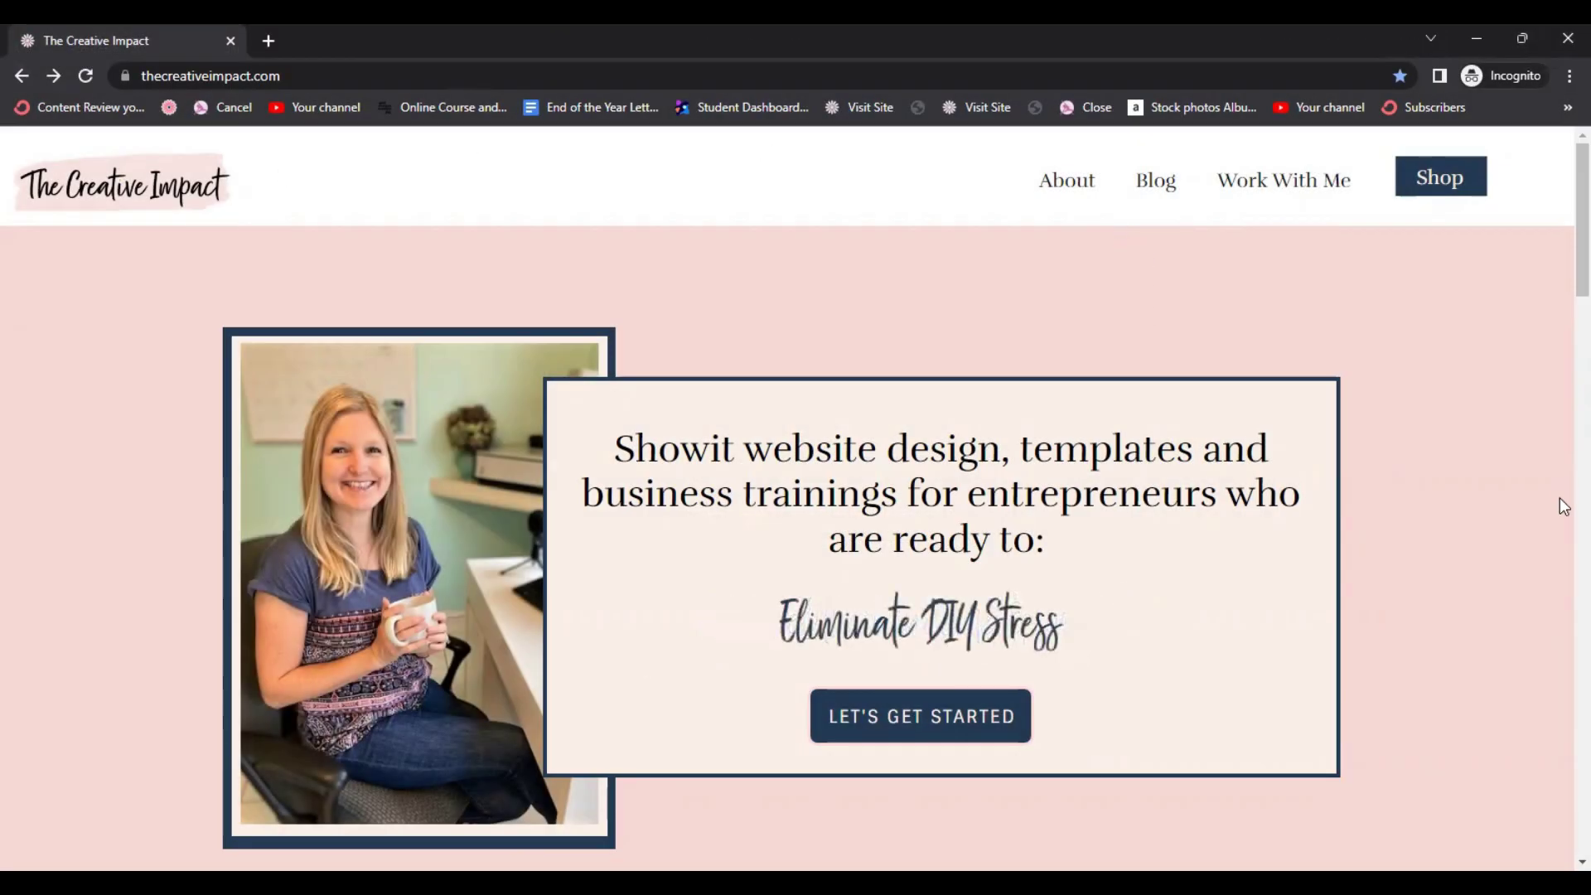
Step: Open thecreativeimpact.com's Blog page and scroll through its migrated posts, e.g. 'Free Content vs. Paid Content'
{"action": "left_click", "coordinate": [1161, 192]}
{"action": "scroll", "coordinate": [630, 331], "scroll_direction": "down", "scroll_amount": 8}
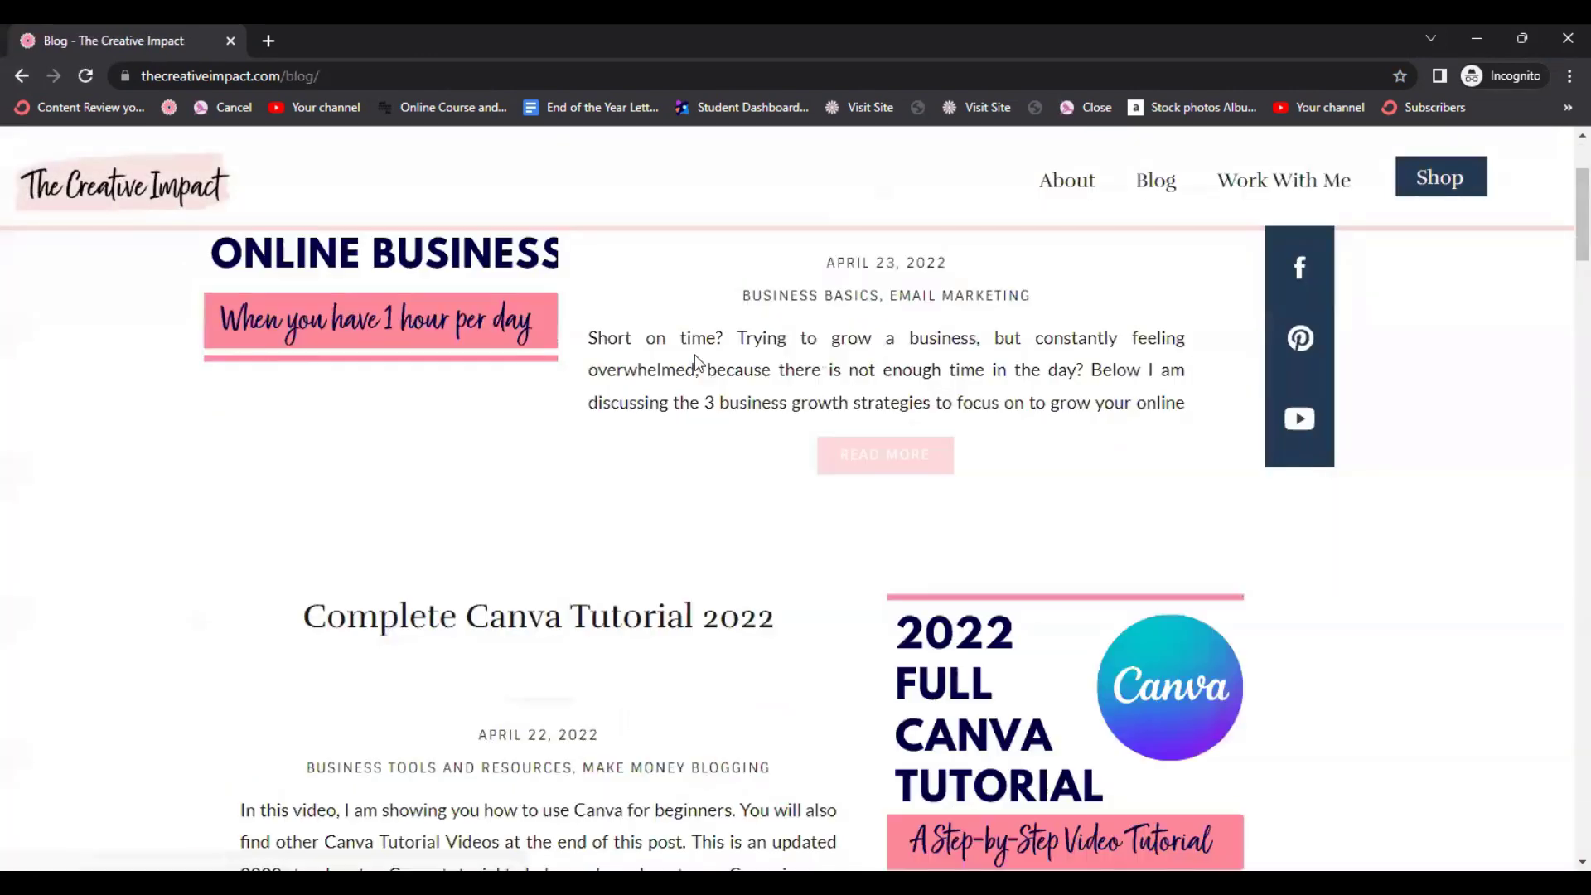
{"action": "scroll", "coordinate": [700, 355], "scroll_direction": "down", "scroll_amount": 7}
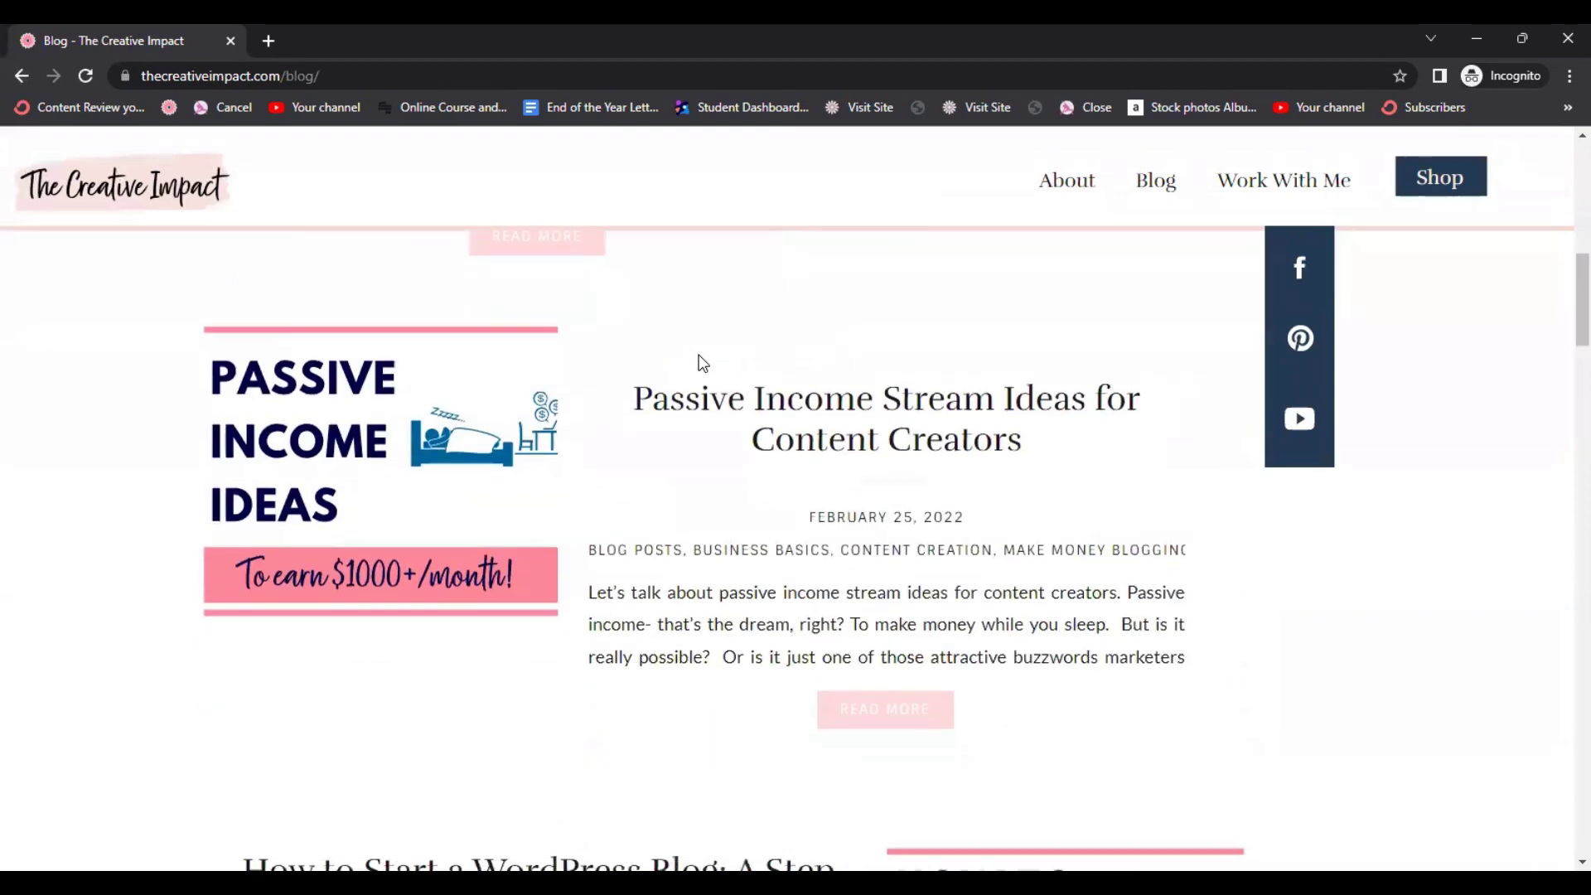
{"action": "scroll", "coordinate": [702, 363], "scroll_direction": "down", "scroll_amount": 7}
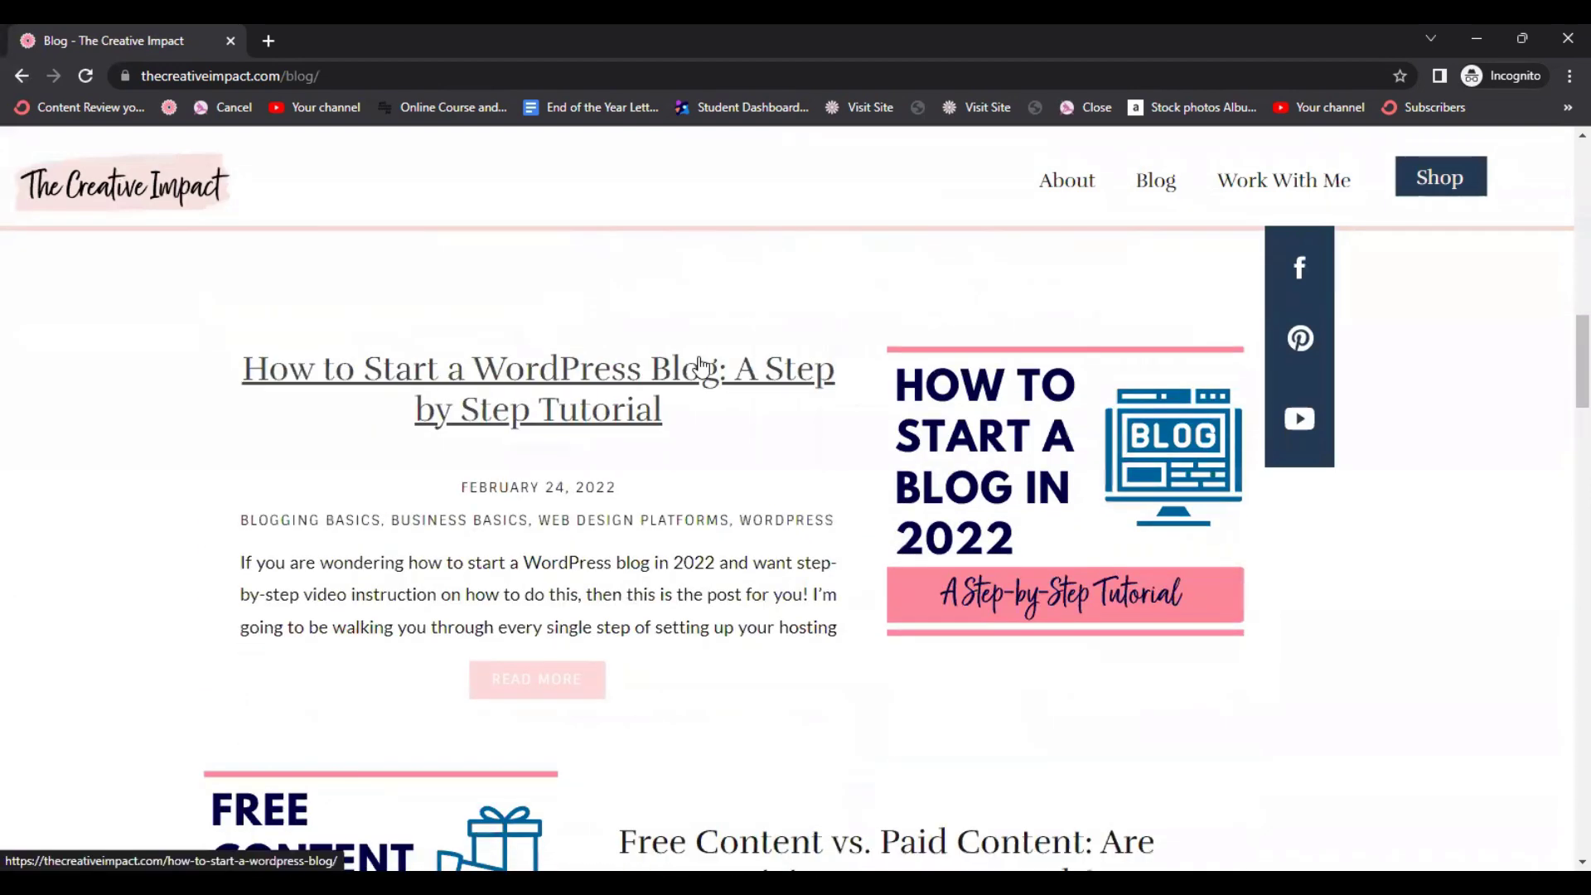
{"action": "scroll", "coordinate": [701, 368], "scroll_direction": "down", "scroll_amount": 1}
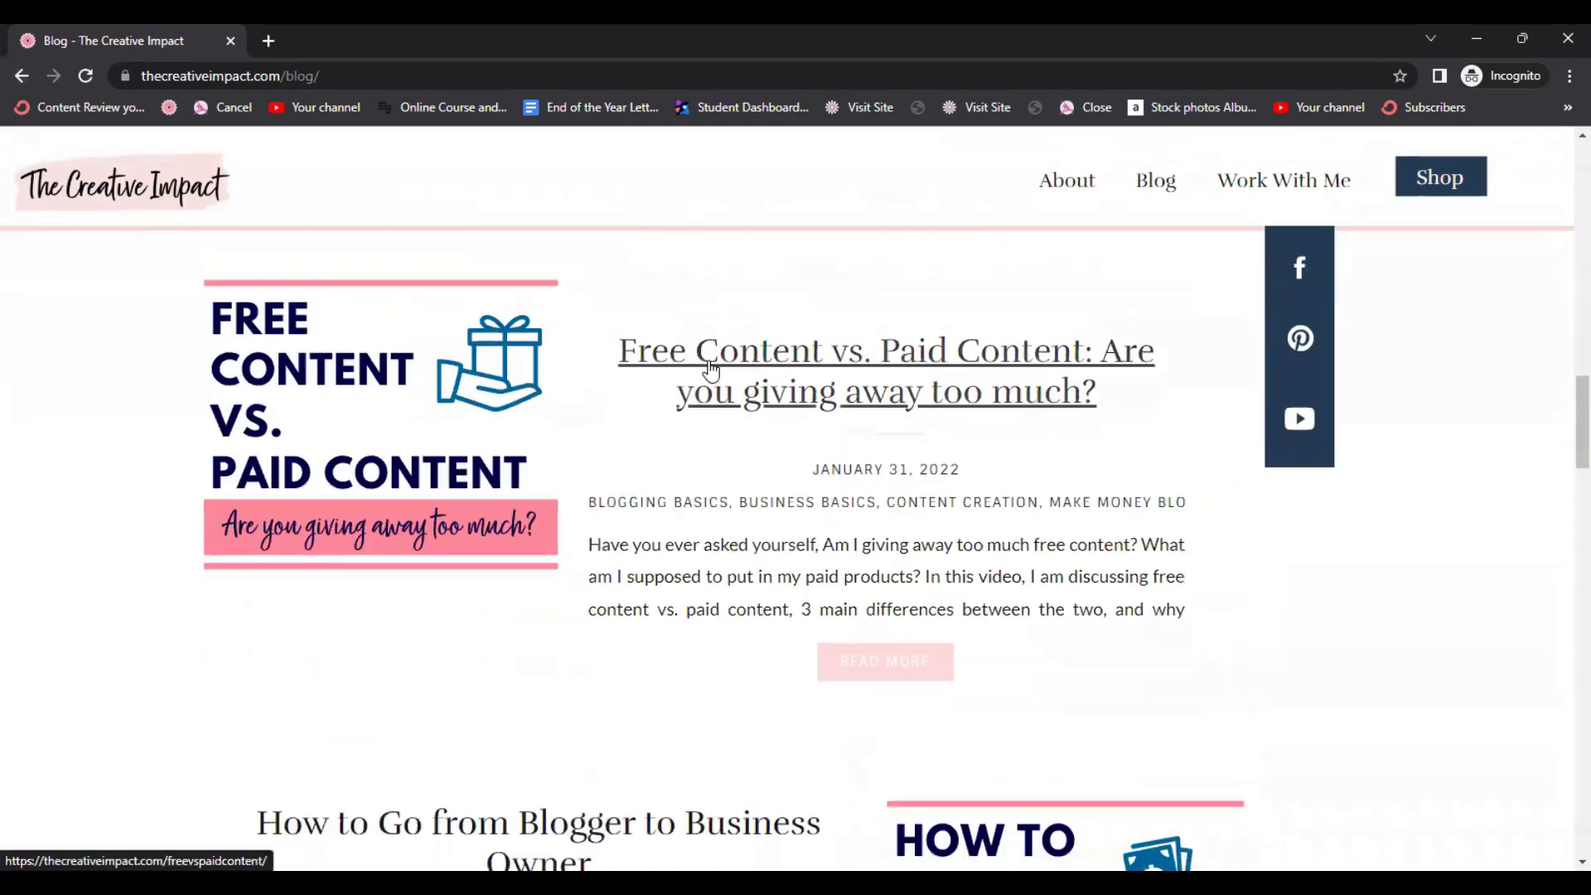
Step: Go to the site's /wp-admin address and log in with the saved username and password
{"action": "left_click", "coordinate": [361, 77]}
{"action": "left_click", "coordinate": [360, 77]}
{"action": "key", "text": "BackSpace"}
{"action": "key", "text": "BackSpace"}
{"action": "key", "text": "BackSpace"}
{"action": "key", "text": "BackSpace"}
{"action": "key", "text": "BackSpace"}
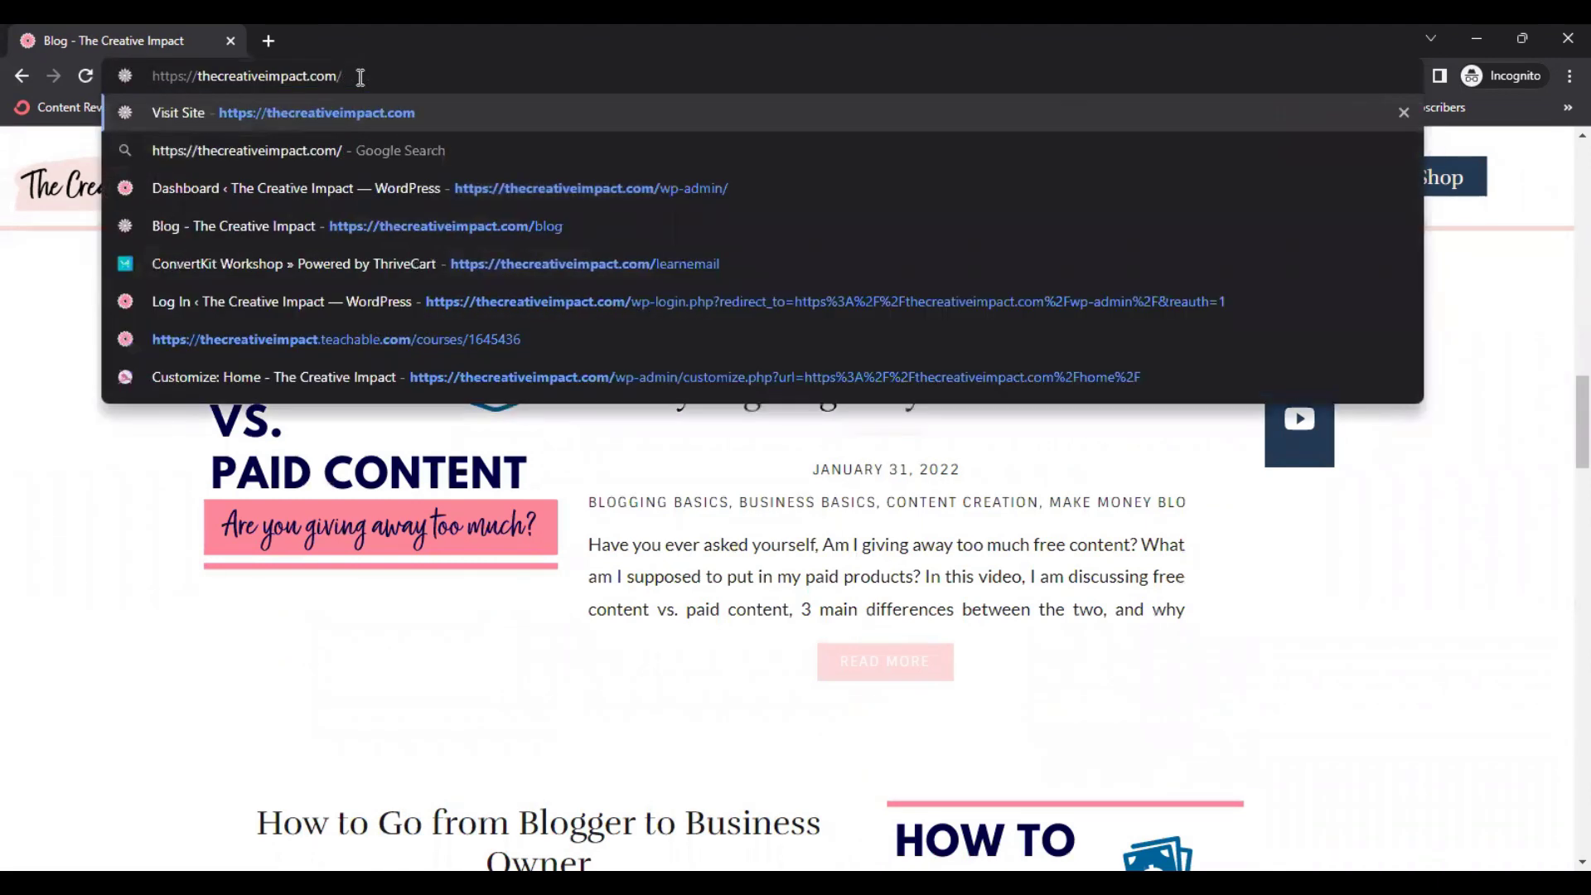
{"action": "type", "text": "wp-adm"}
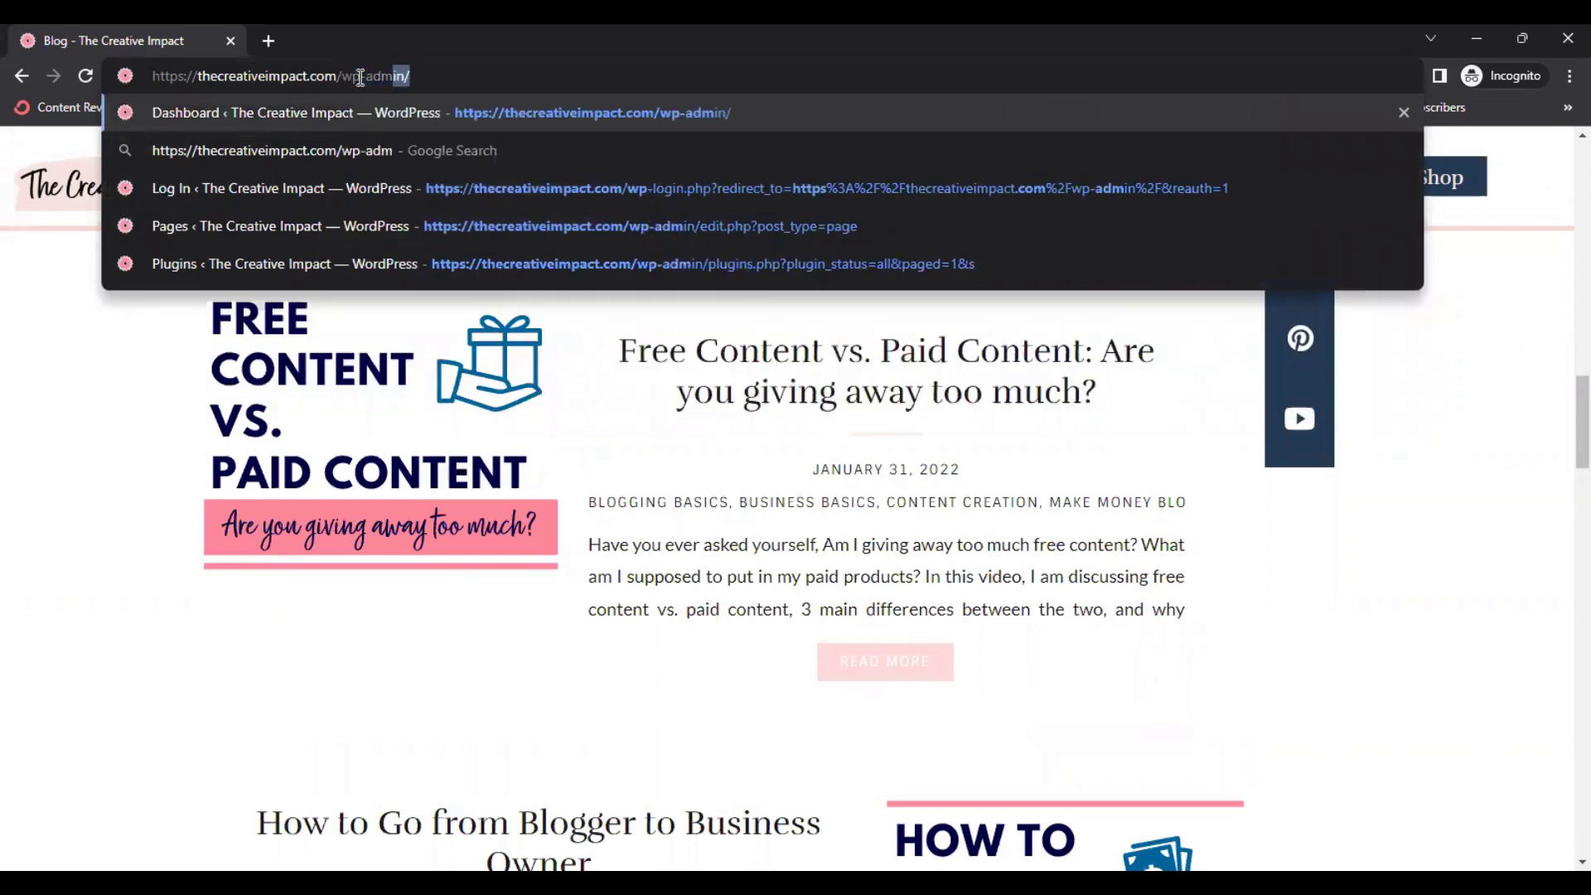
{"action": "type", "text": "in"}
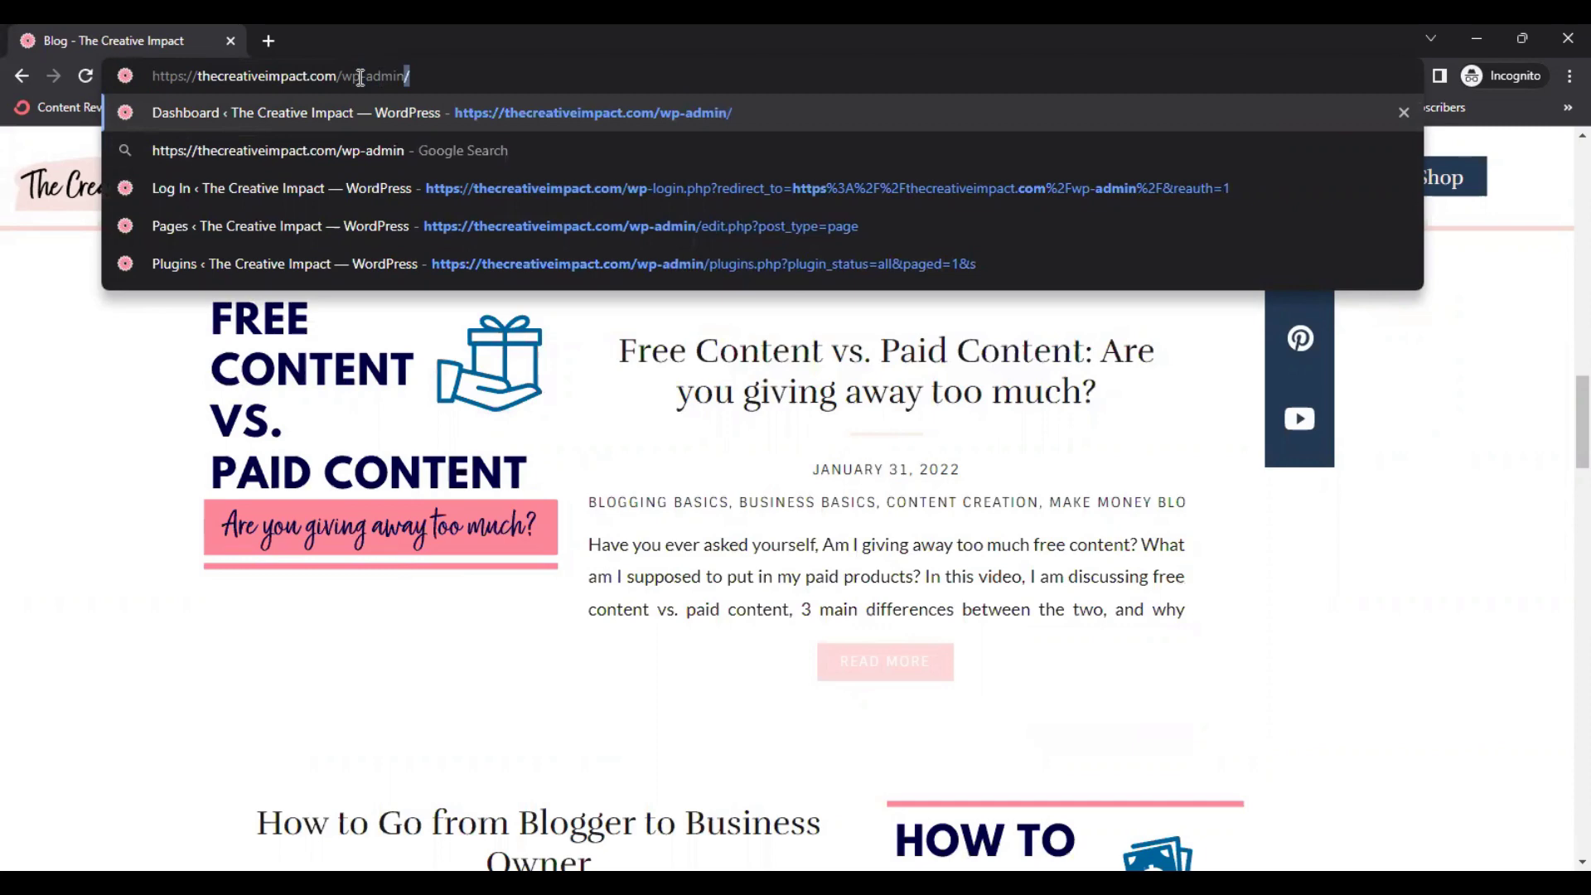
{"action": "key", "text": "Return"}
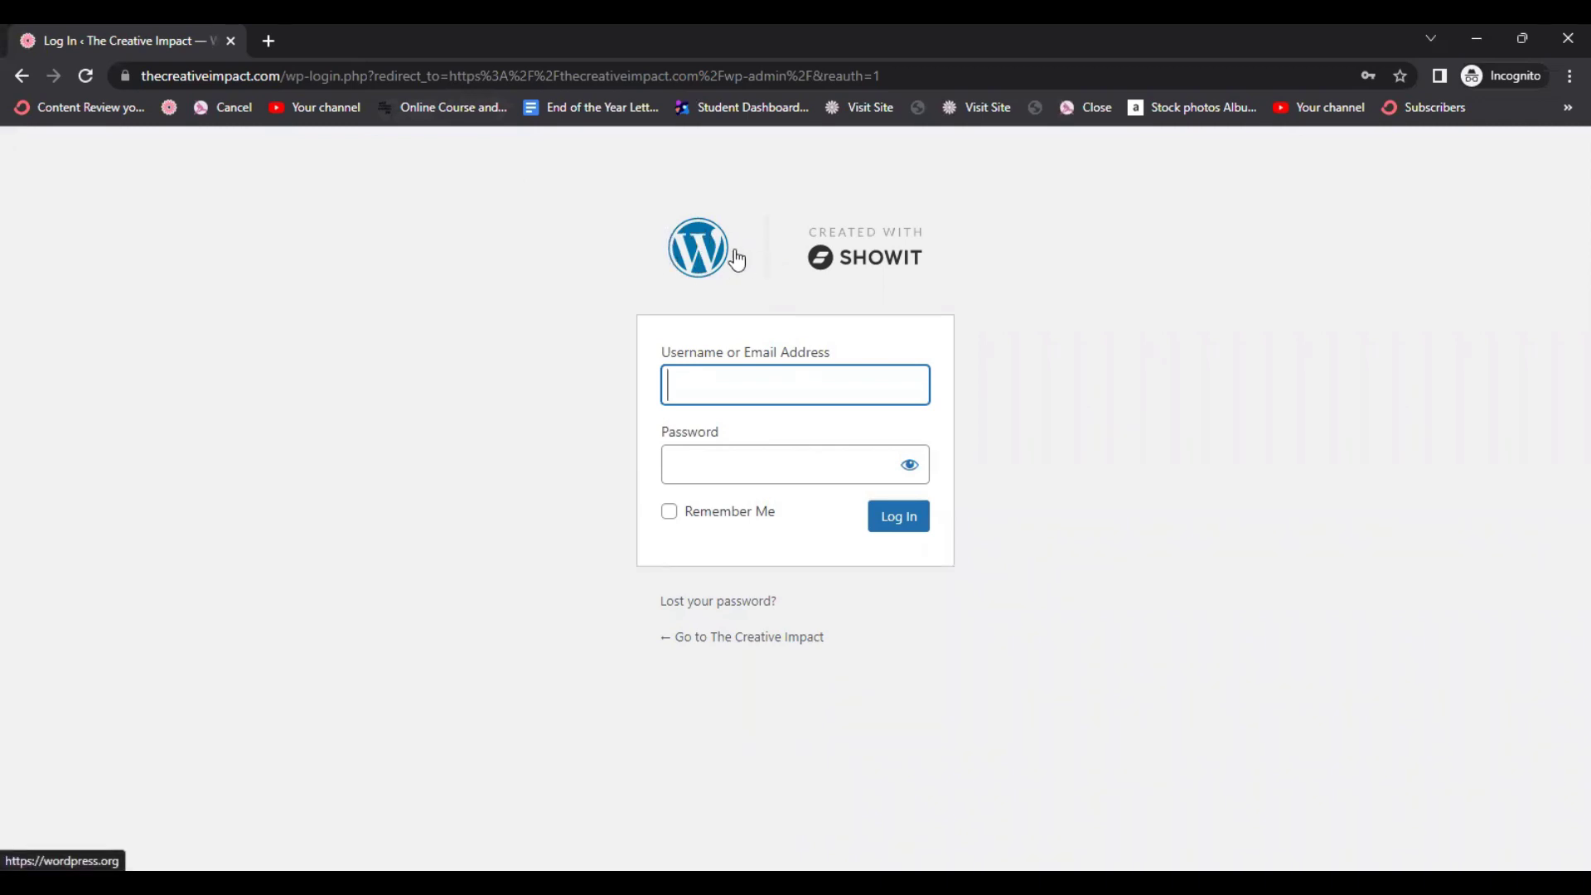
{"action": "left_click", "coordinate": [785, 384]}
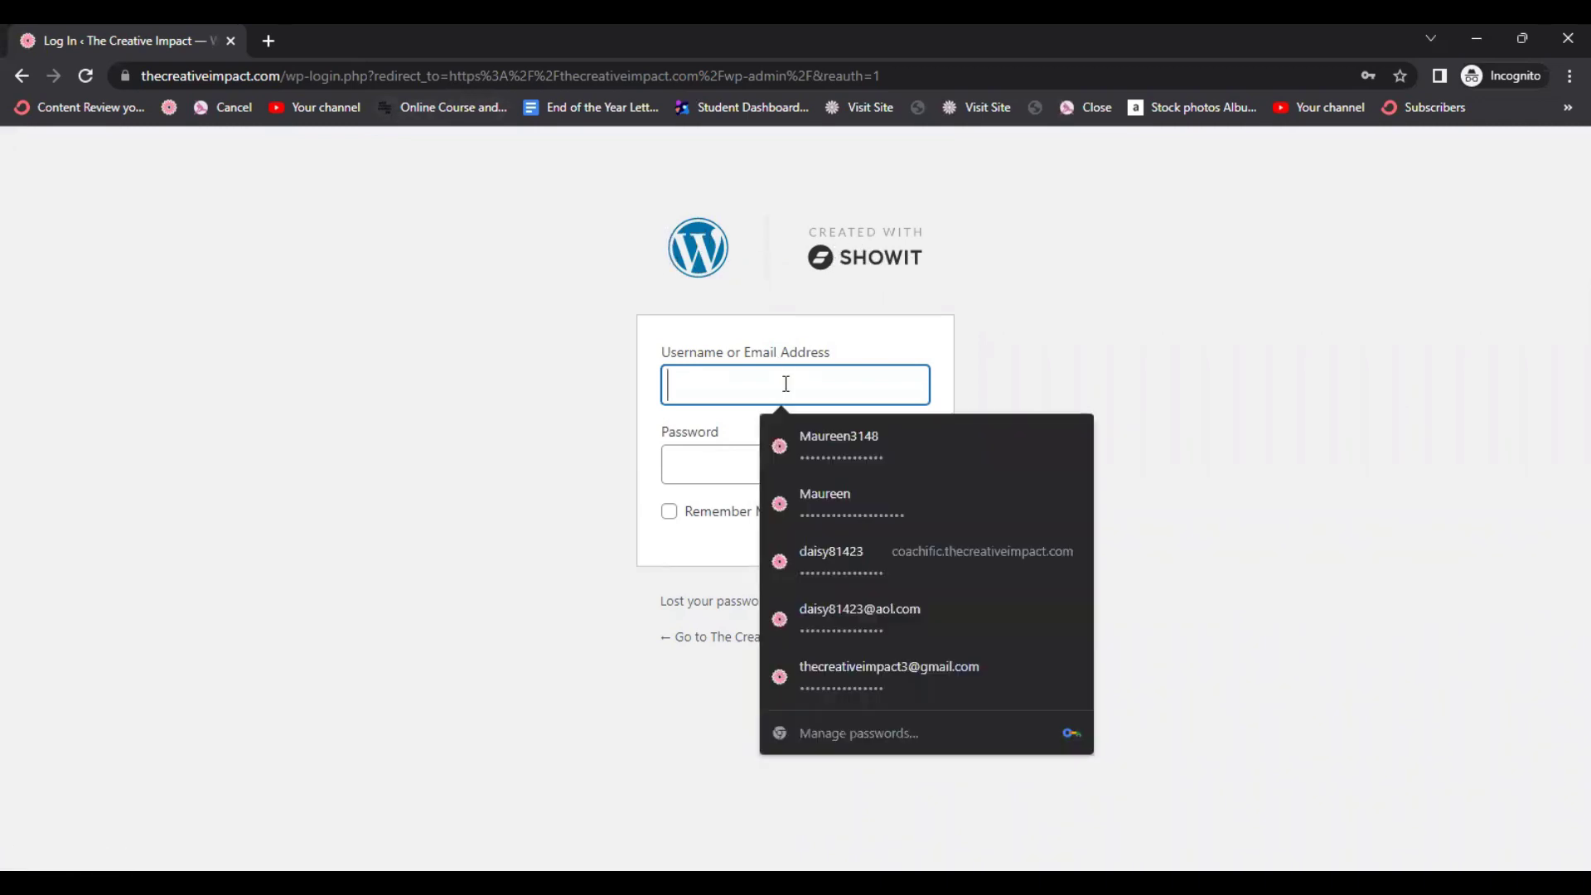
{"action": "left_click", "coordinate": [809, 443]}
{"action": "left_click", "coordinate": [901, 528]}
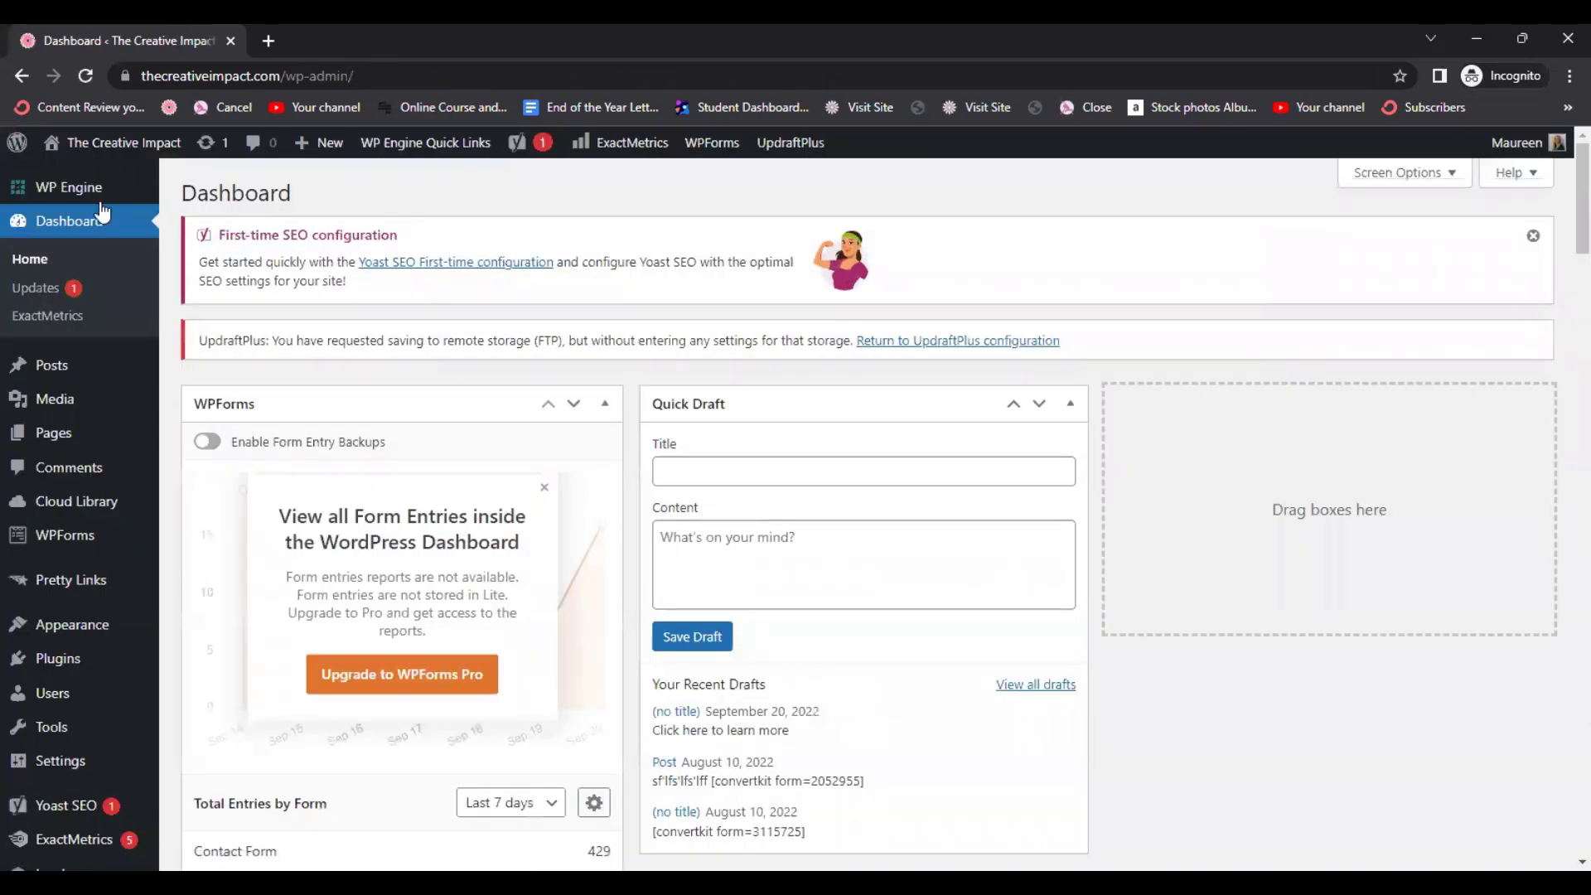
Step: Start a blank new post from Posts > Add New
{"action": "mouse_move", "coordinate": [29, 363]}
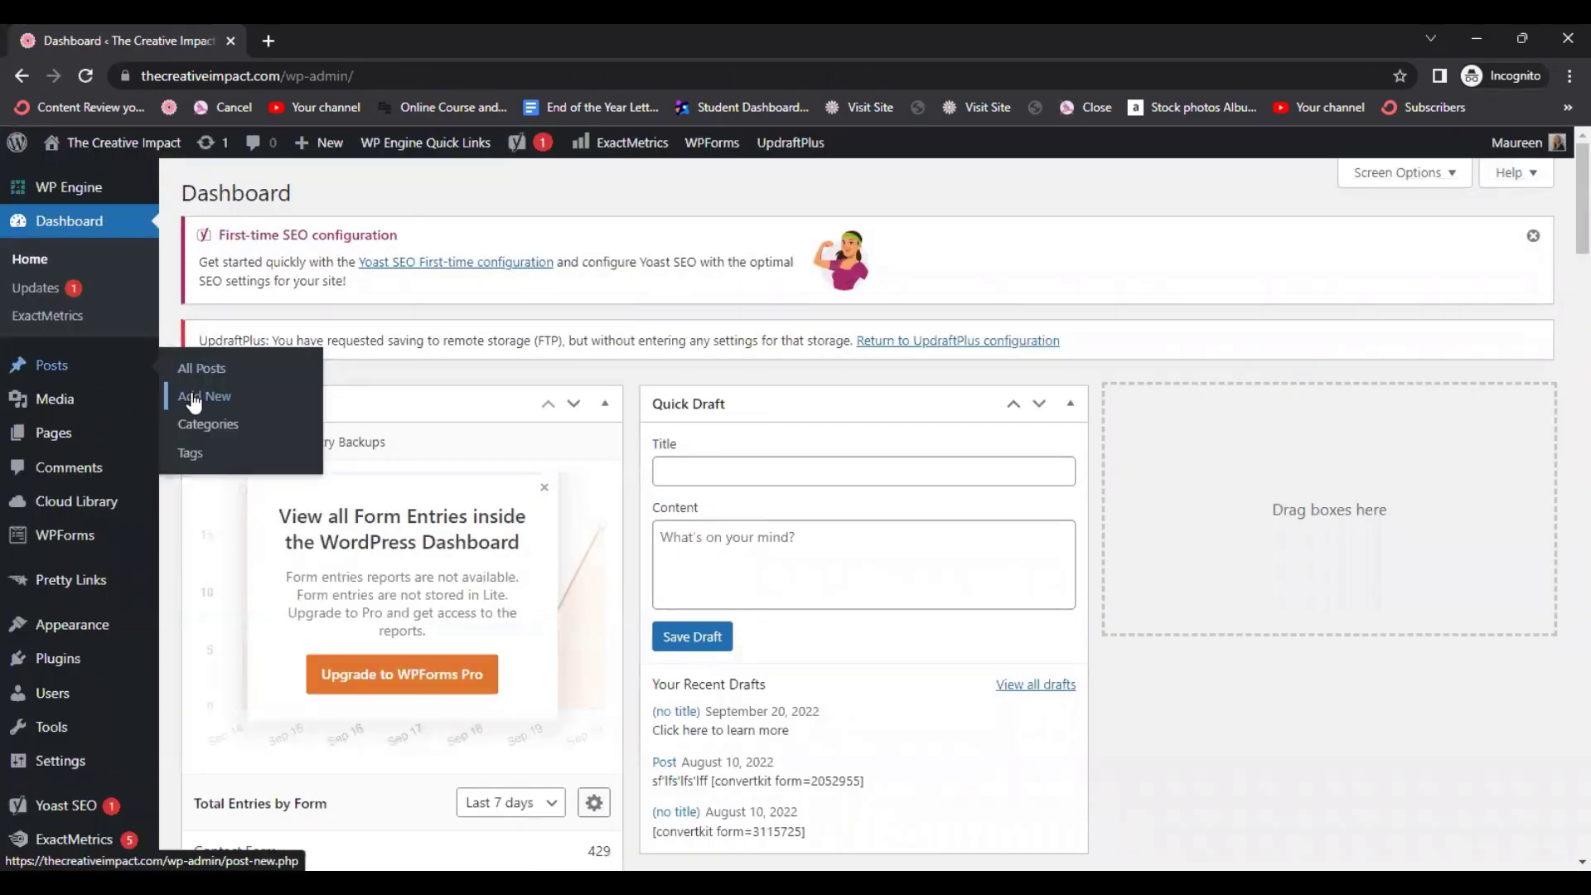
{"action": "left_click", "coordinate": [193, 399]}
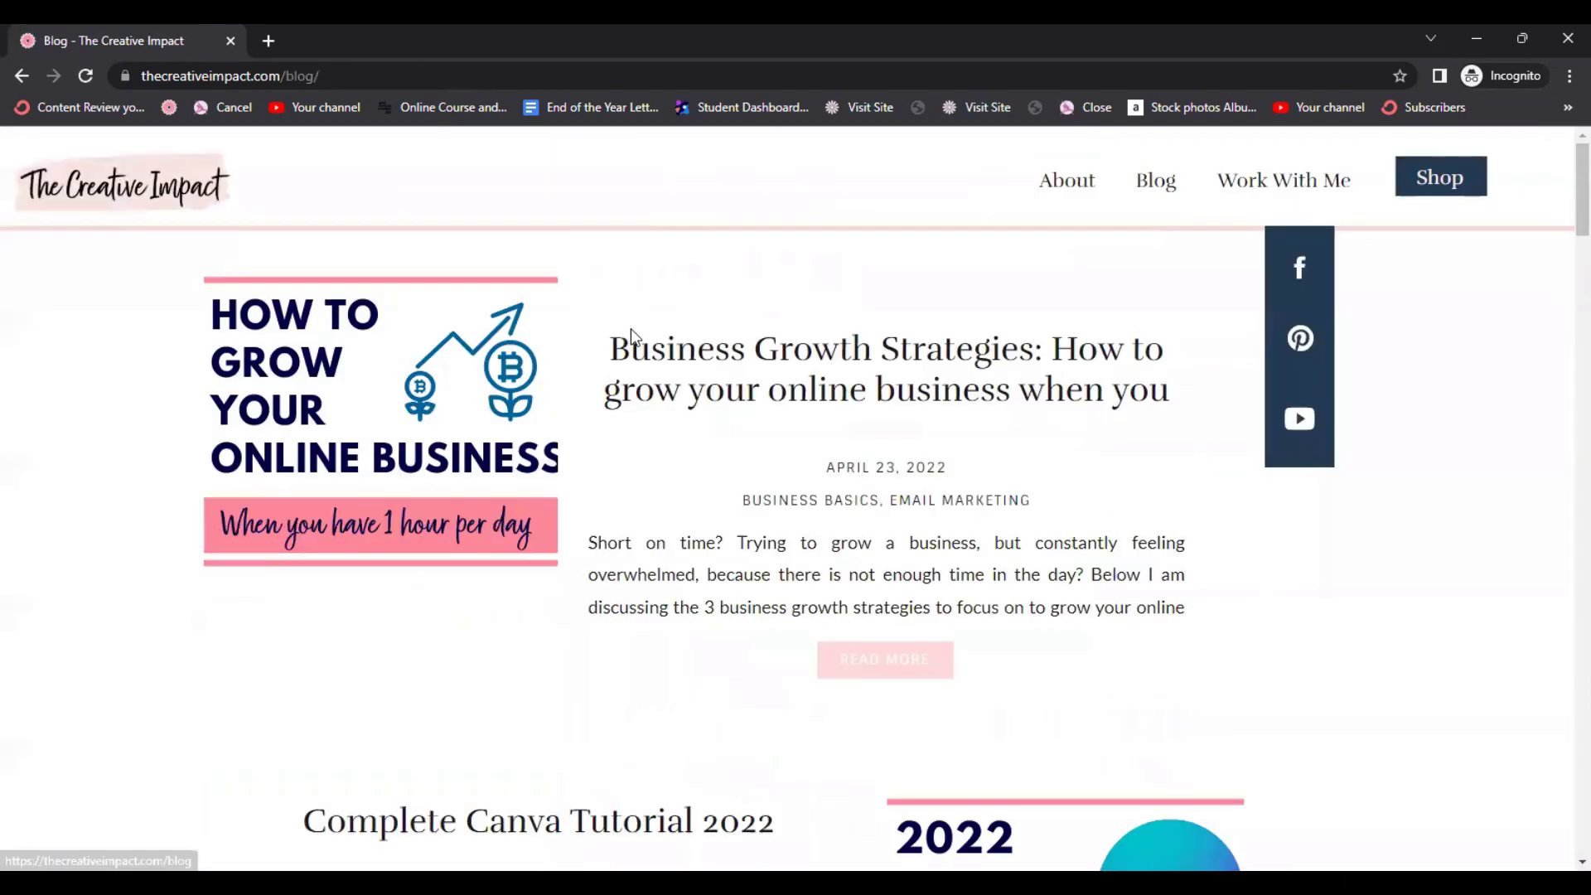
{"action": "scroll", "coordinate": [696, 359], "scroll_direction": "down", "scroll_amount": 10}
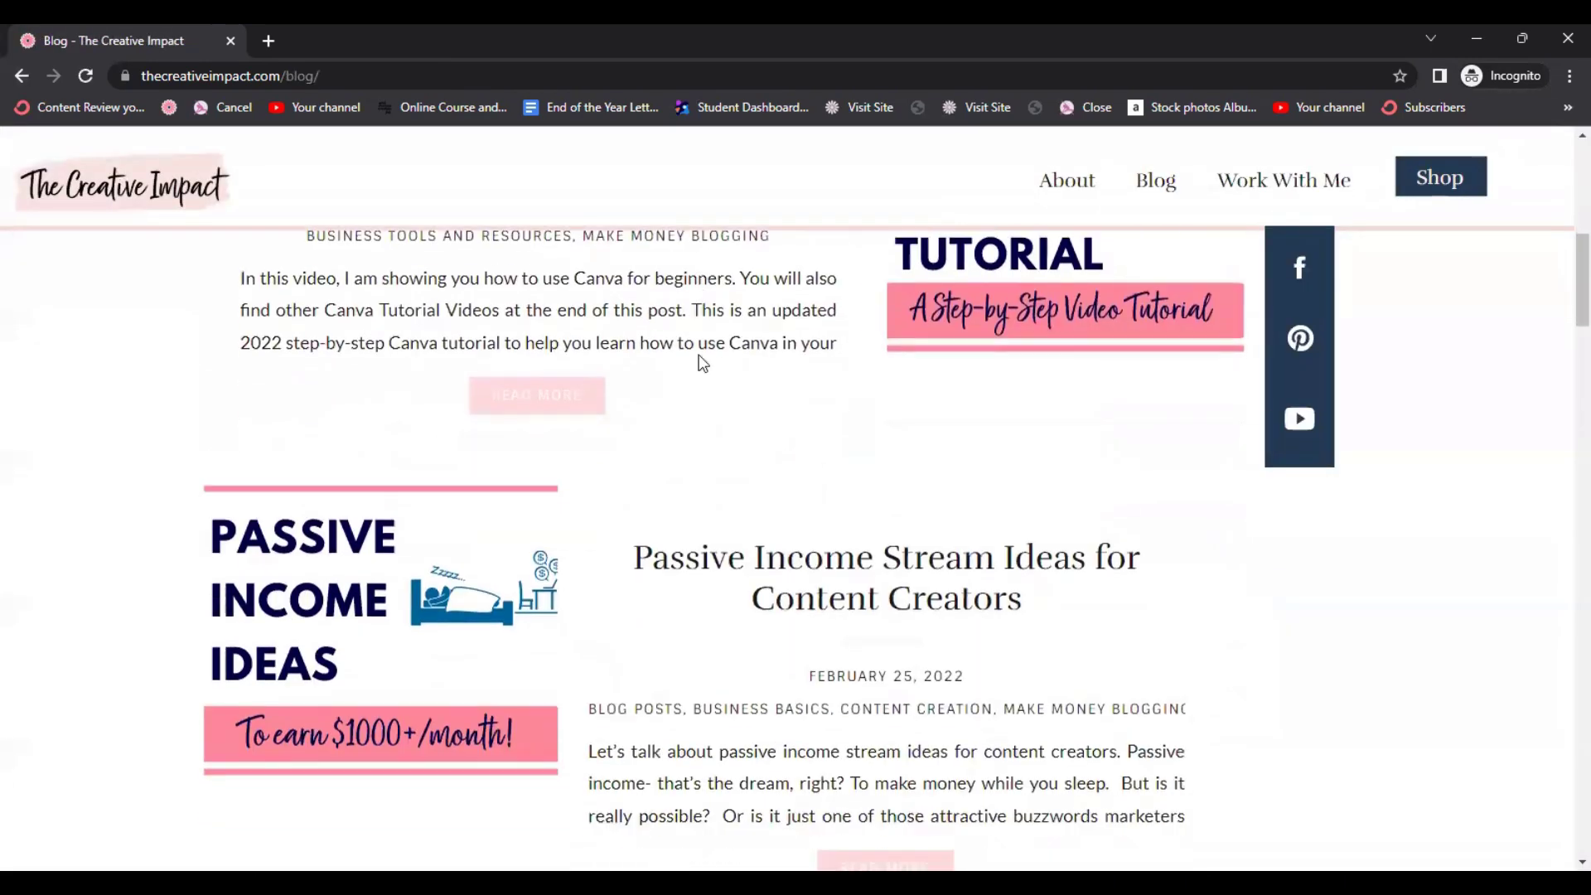